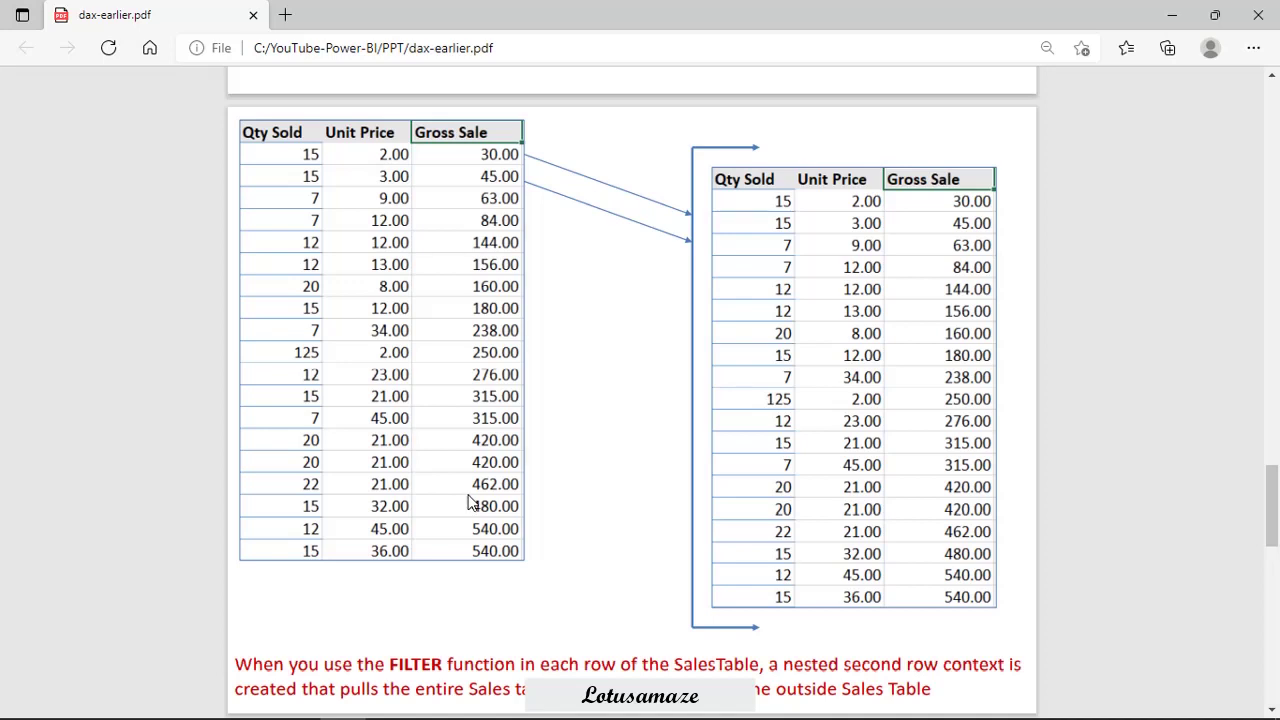
Switch to Power BI Desktop and add a calculated column named Cum Total to the Sales Summary table.
key(alt+Tab)
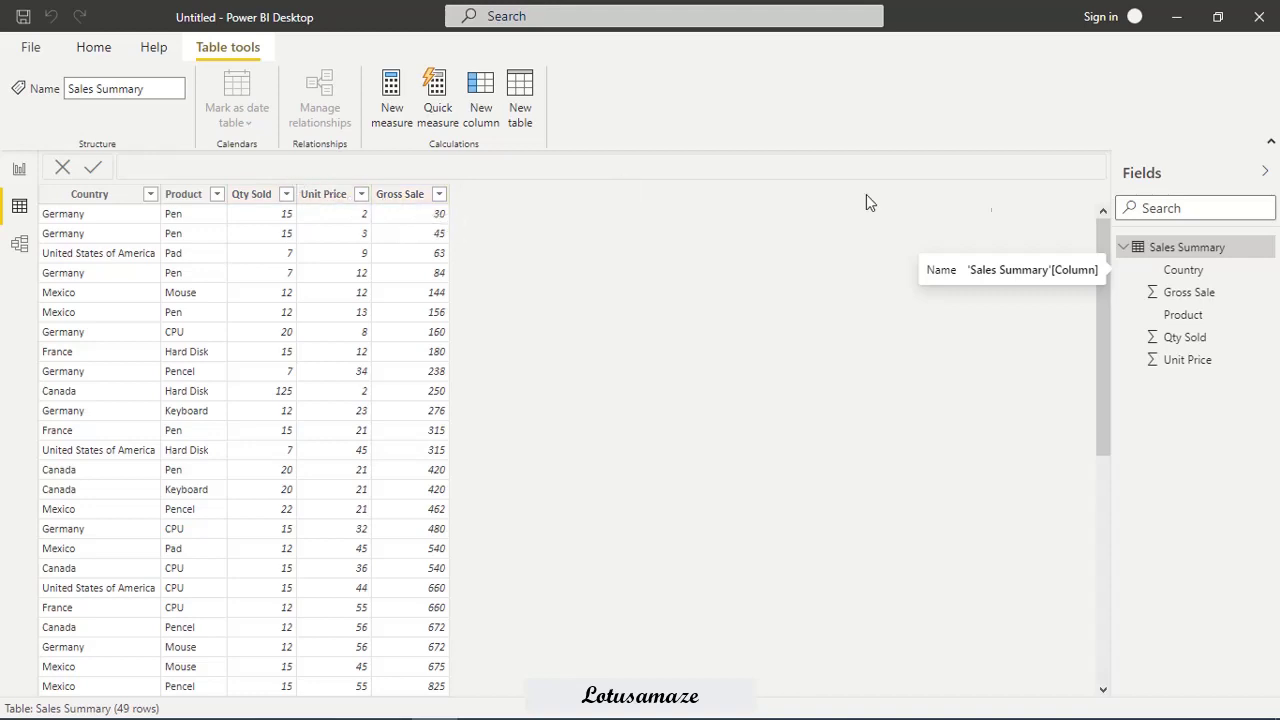
right_click(1176, 257)
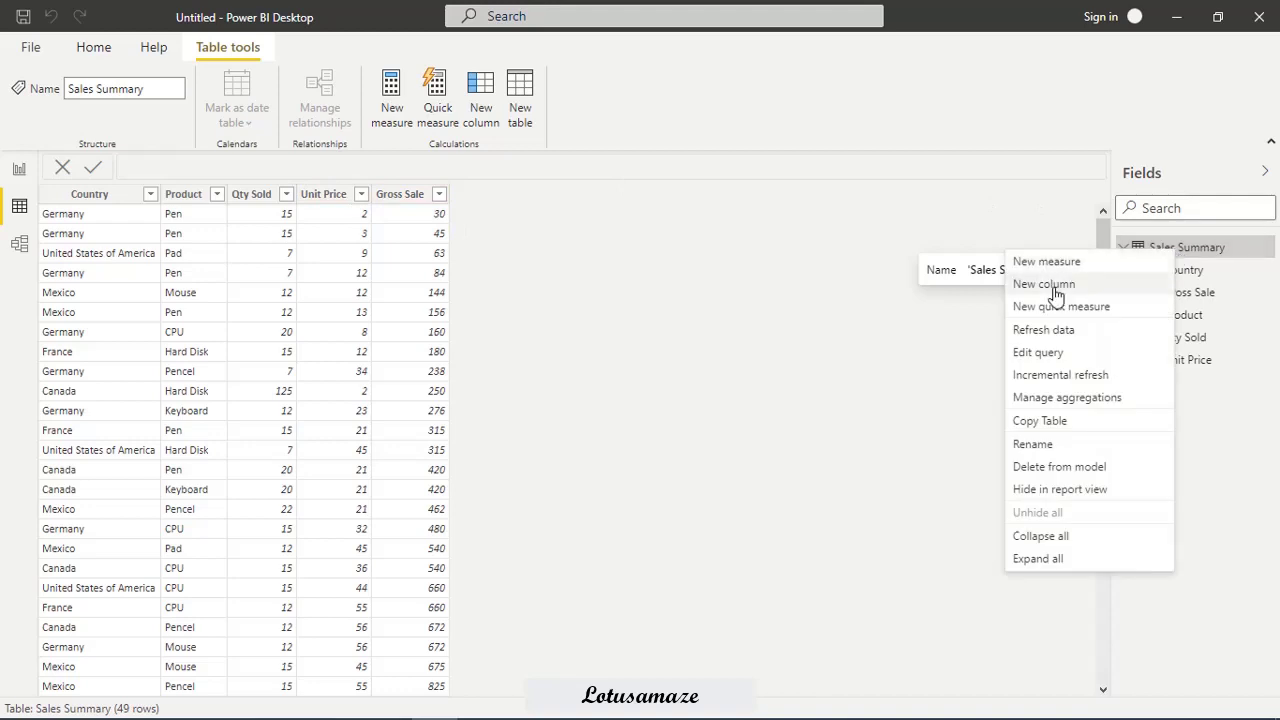
click(1143, 284)
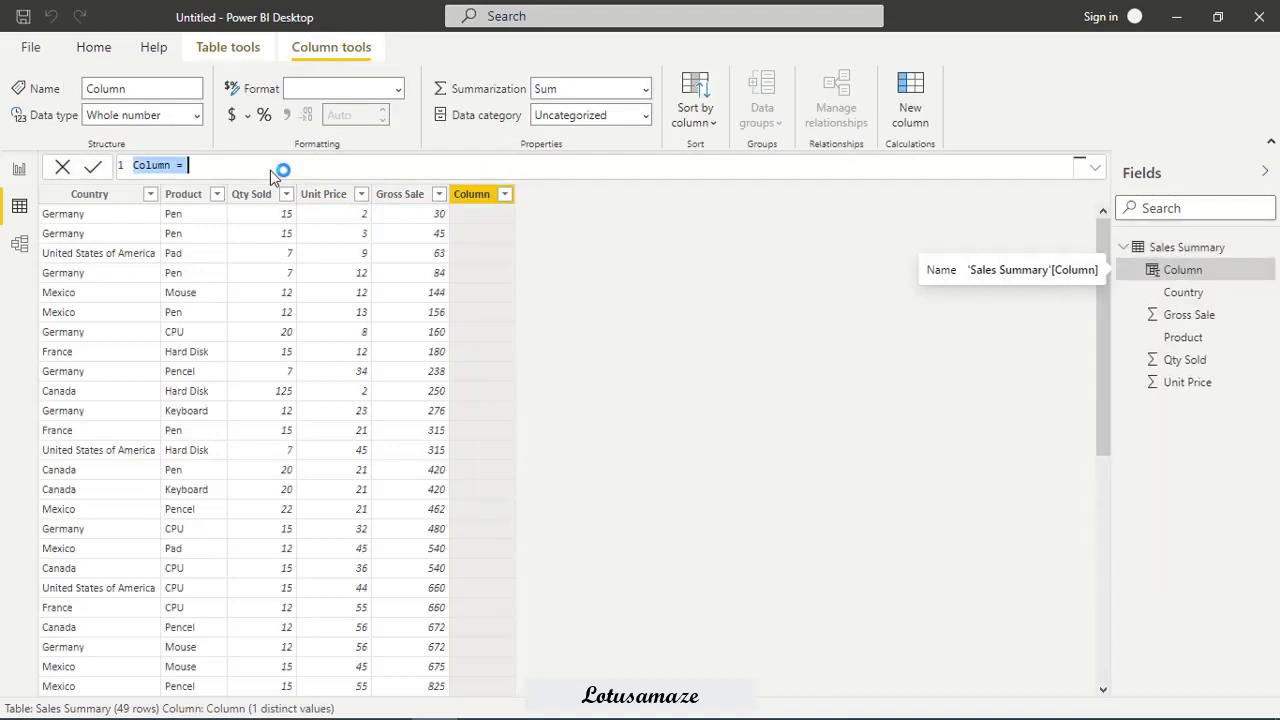
double_click(148, 165)
text(Ca)
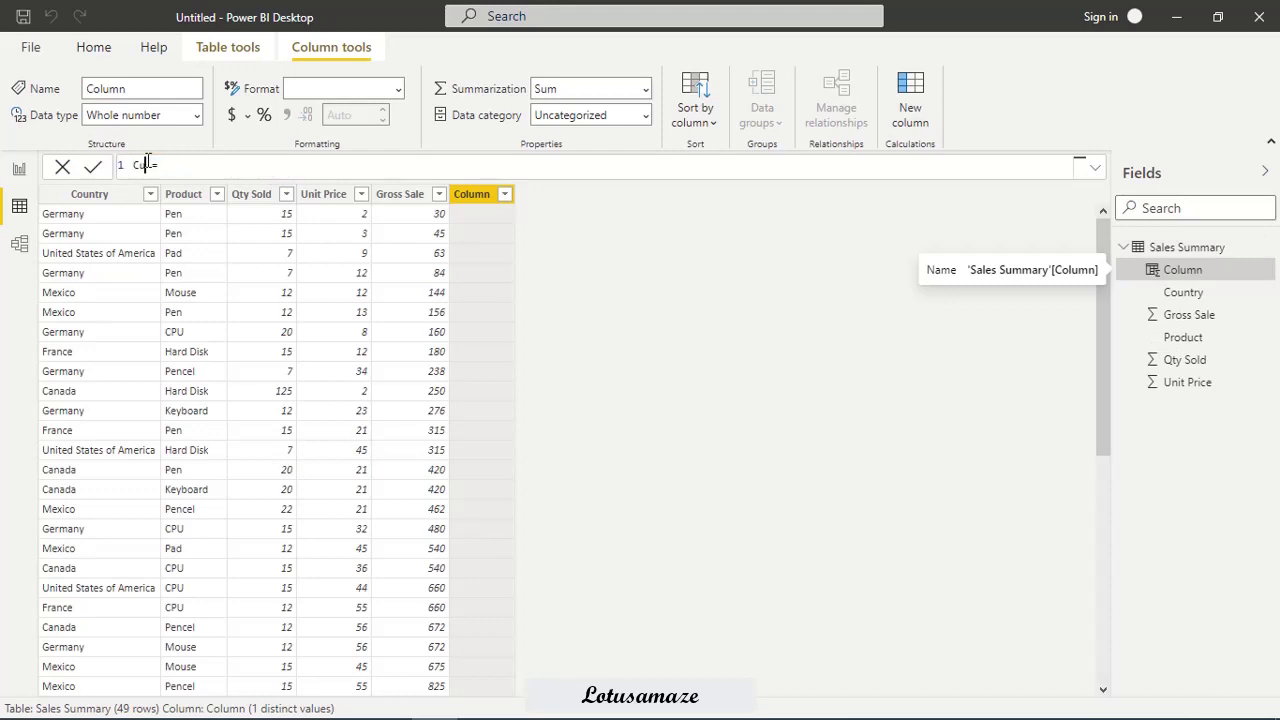
text(m Total)
Begin the Cum Total formula with CALCULATE(SUM('Sales Summary'[Gross Sale]), as its expression.
click(251, 157)
text(CALC)
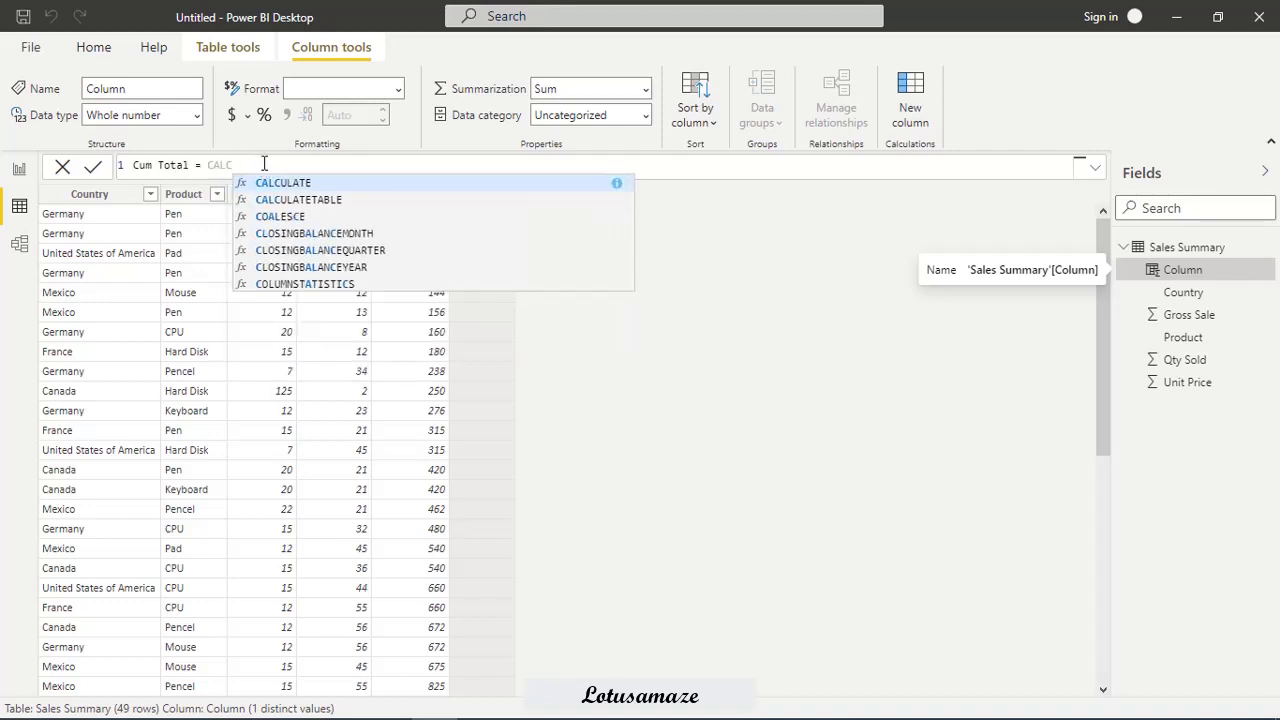
key(Tab)
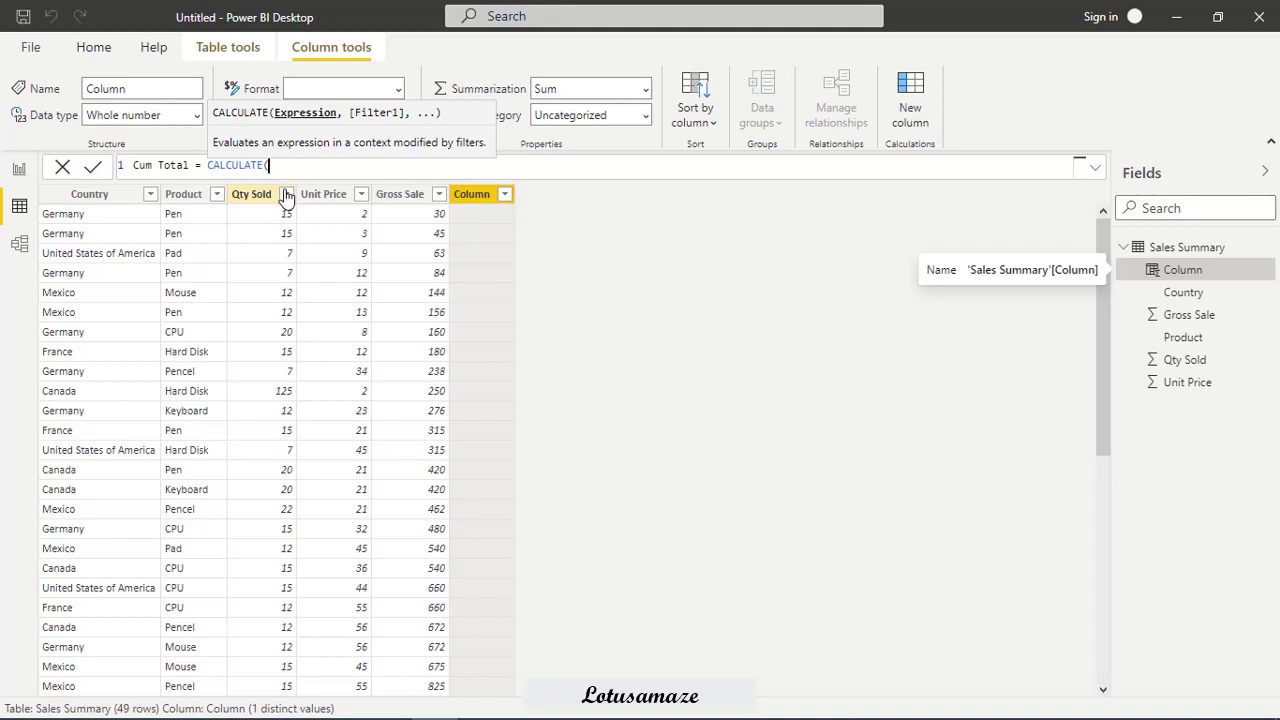
text(SU)
key(Tab)
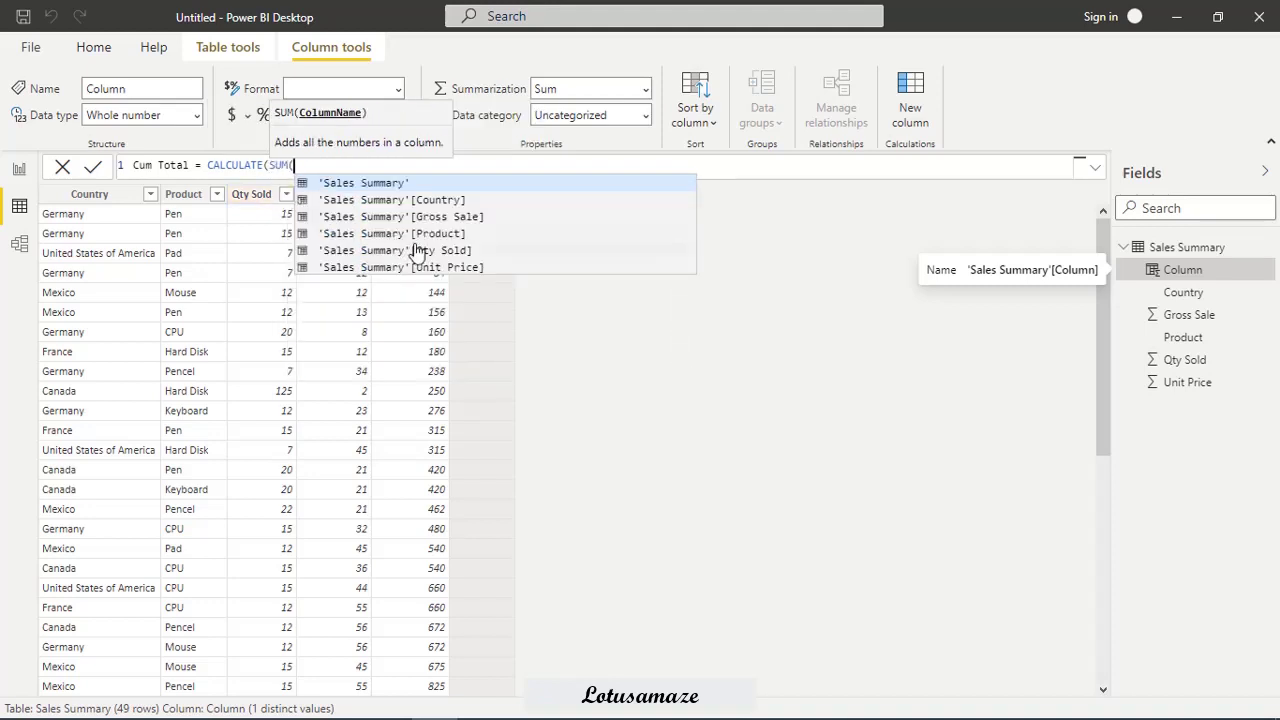
click(420, 220)
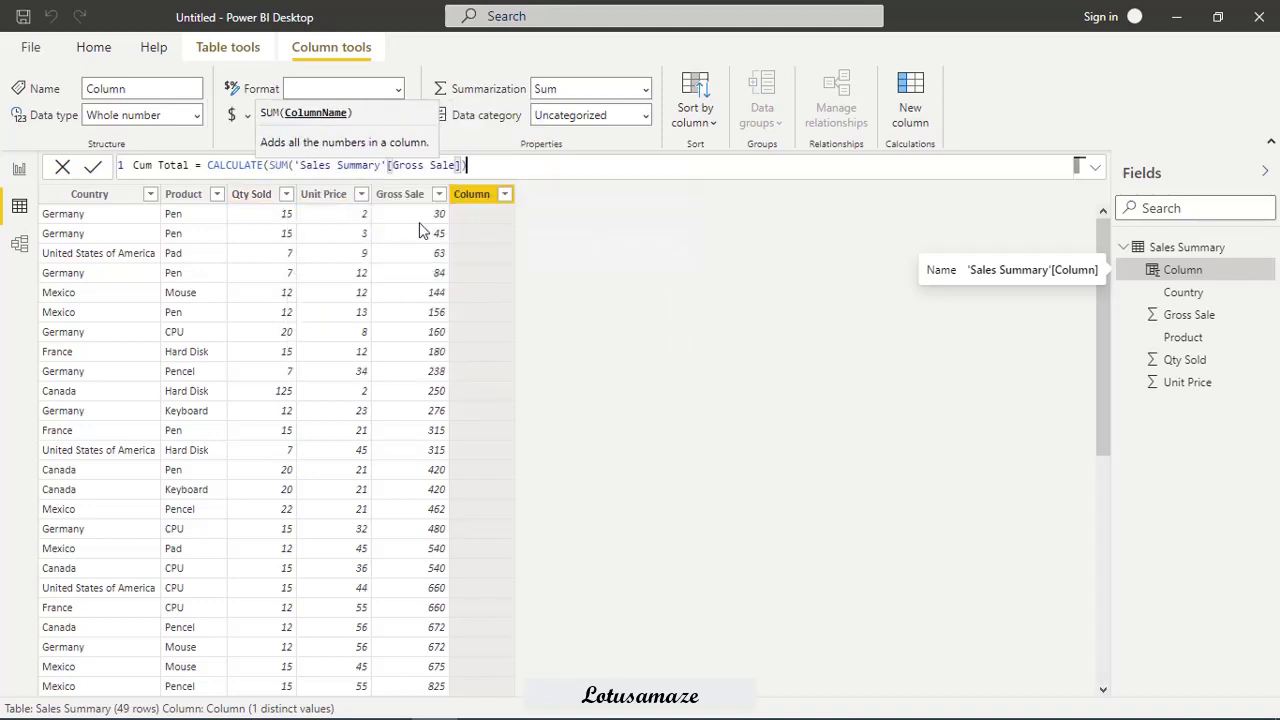
text(),)
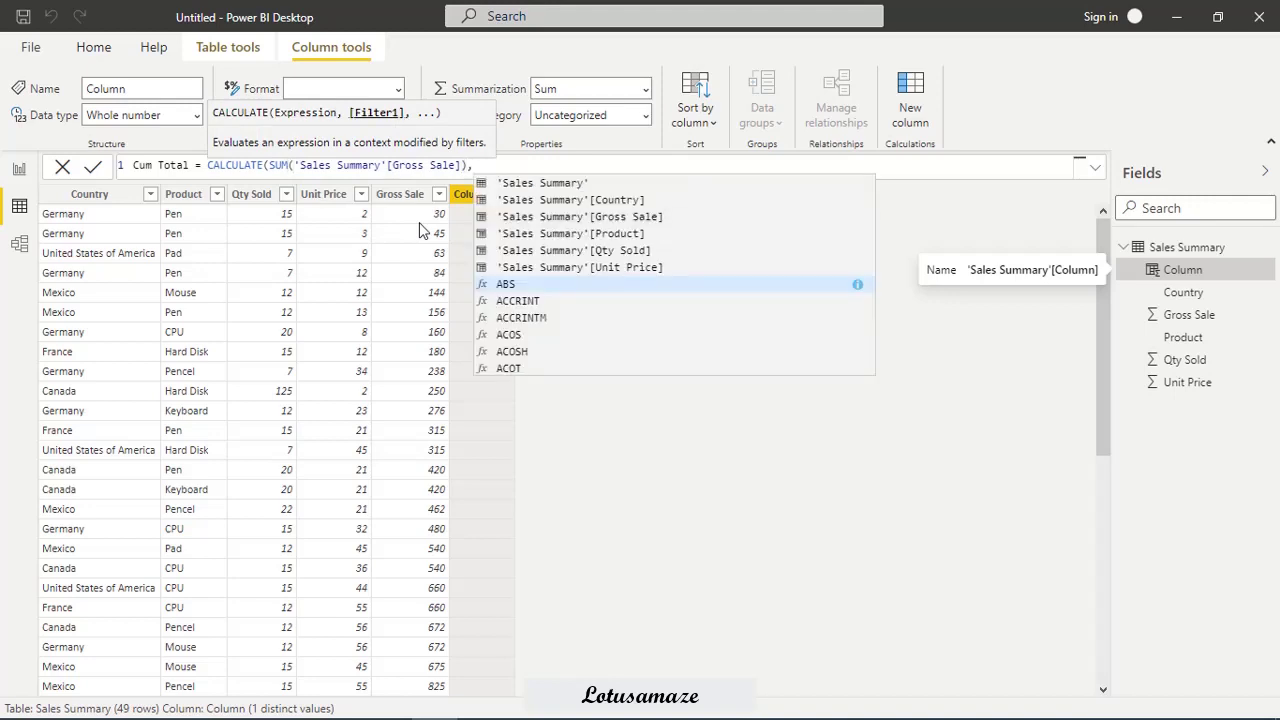
On a second formula line, add a FILTER over 'Sales Summary' whose condition starts with 'Sales Summary'[Gross Sale].
key(shift+Return)
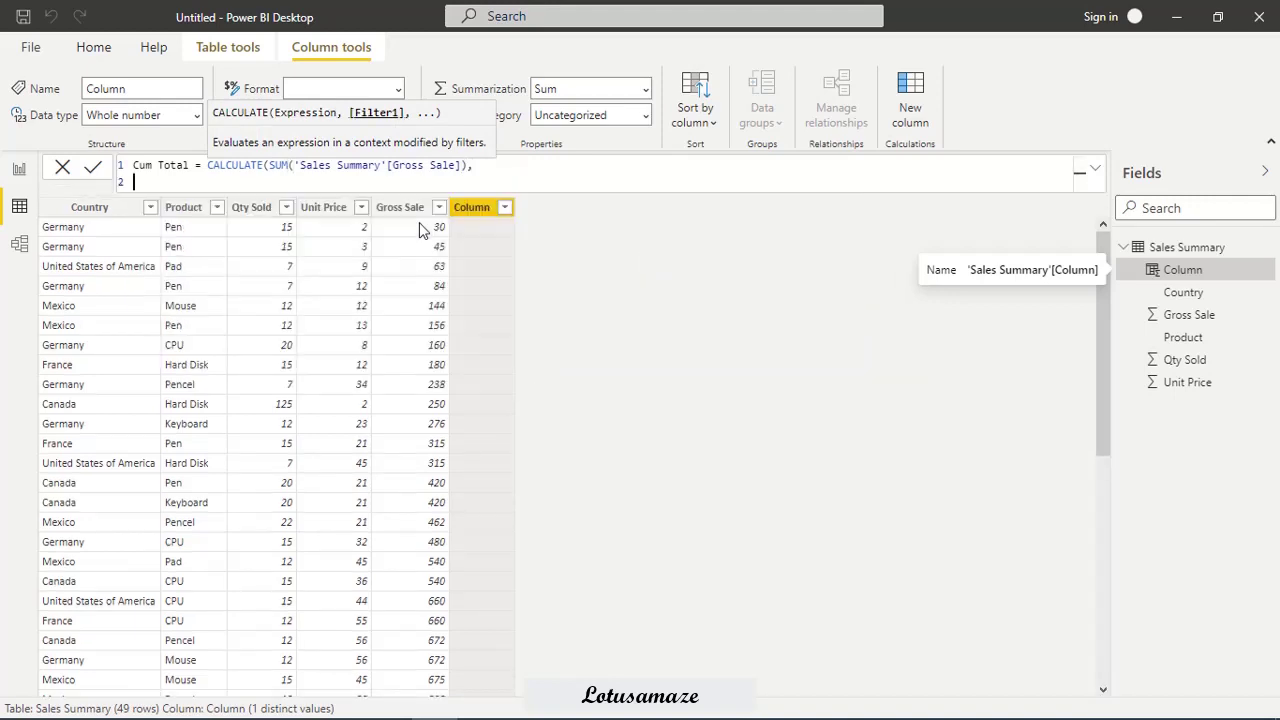
text(FILTER)
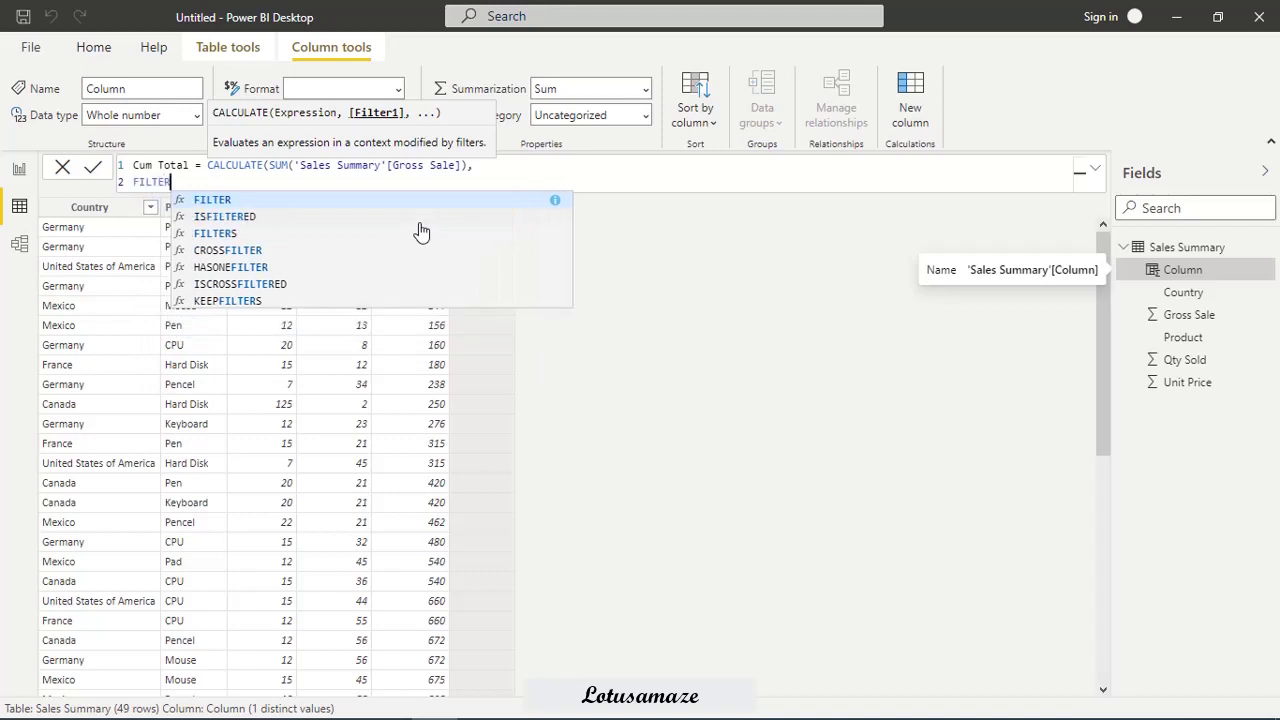
key(Tab)
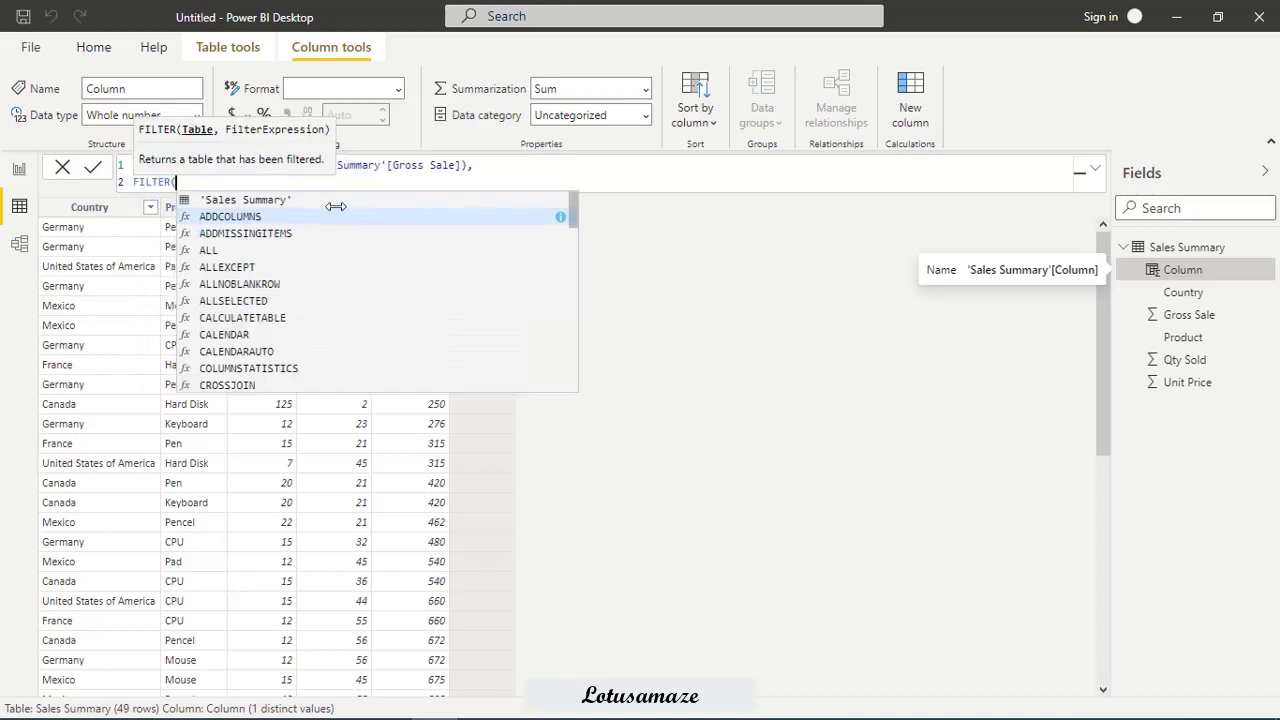
click(287, 205)
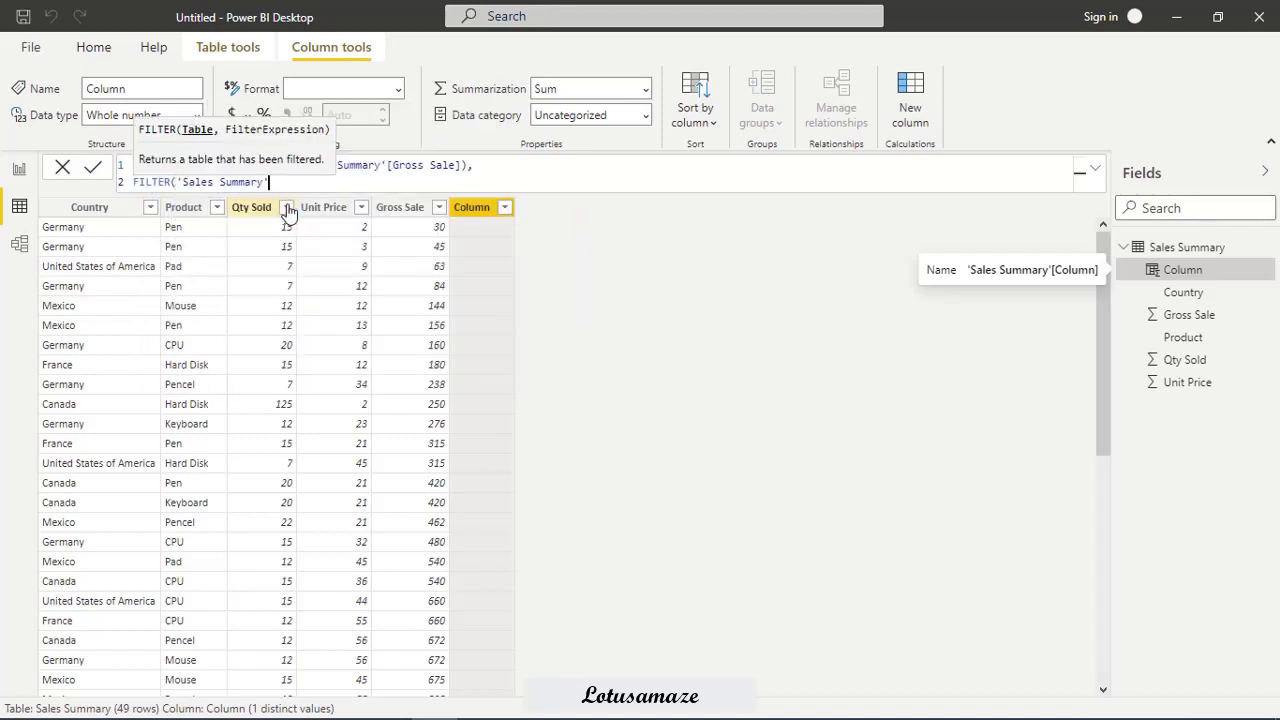
text(,s)
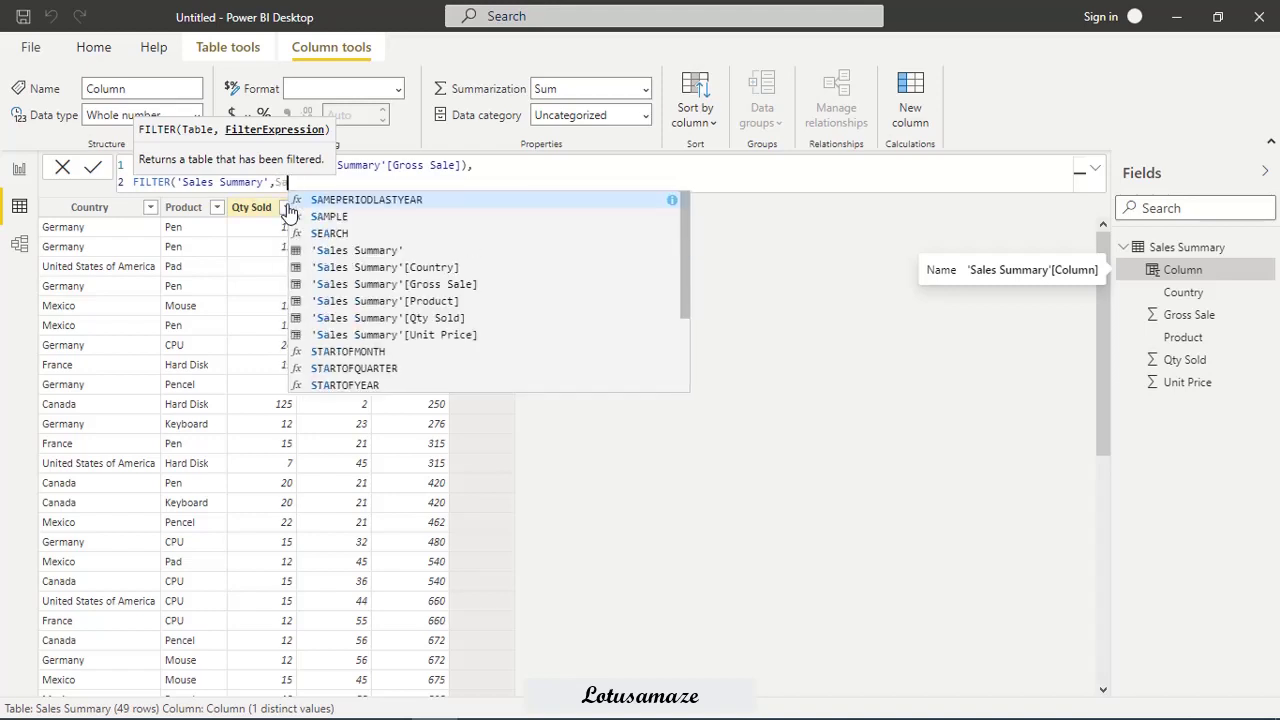
click(458, 289)
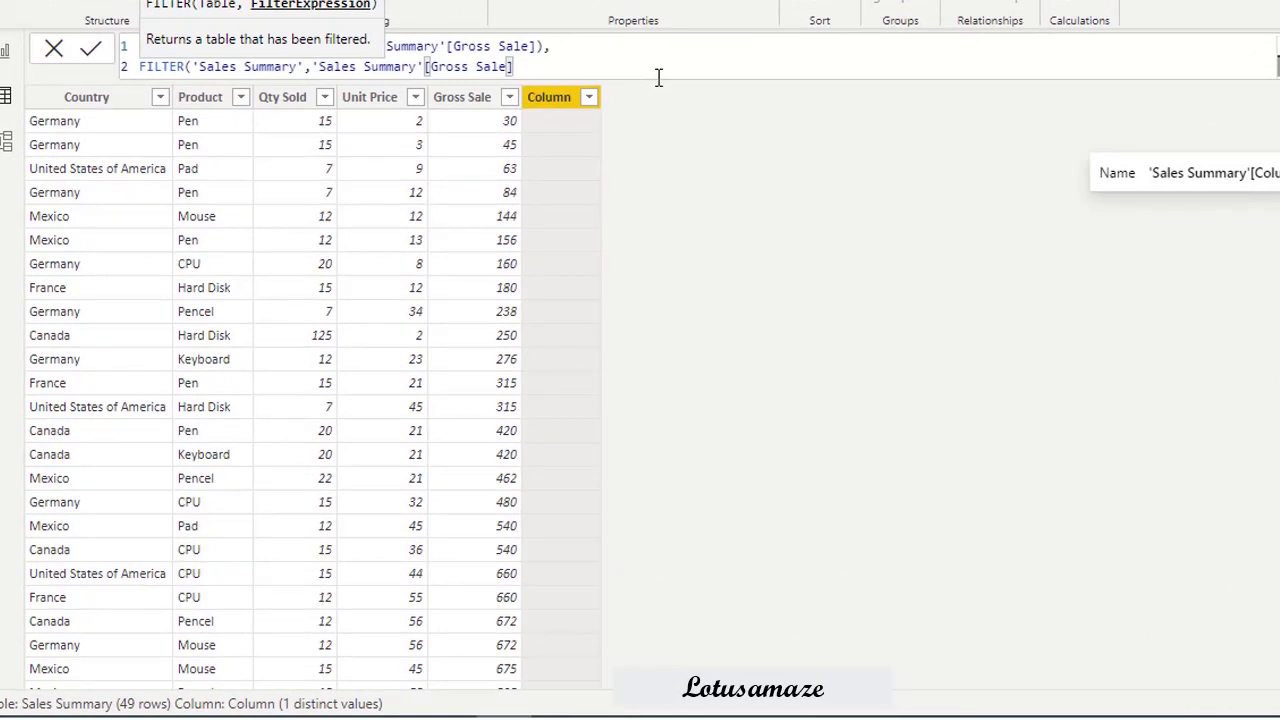
Complete the filter condition with < EARLIER('Sales Summary'[Gross Sale]), close the parentheses and commit the Cum Total formula.
text(<)
text( E)
text(AR)
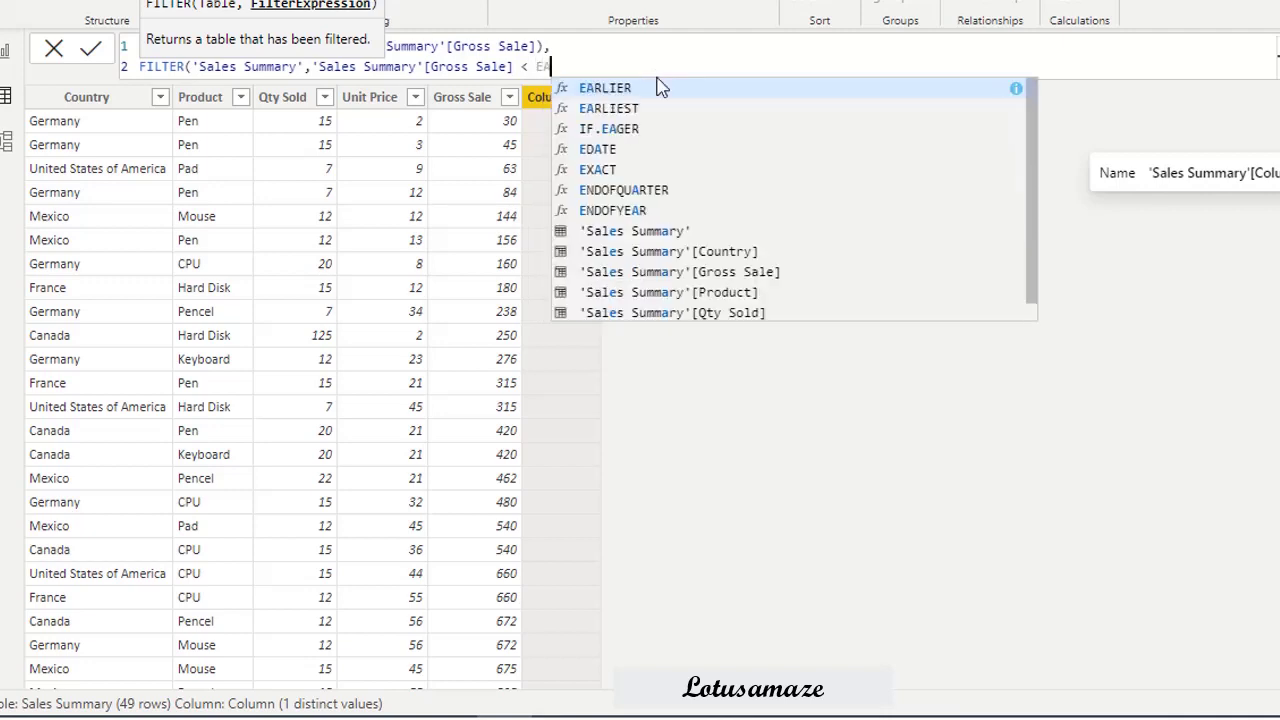
click(642, 90)
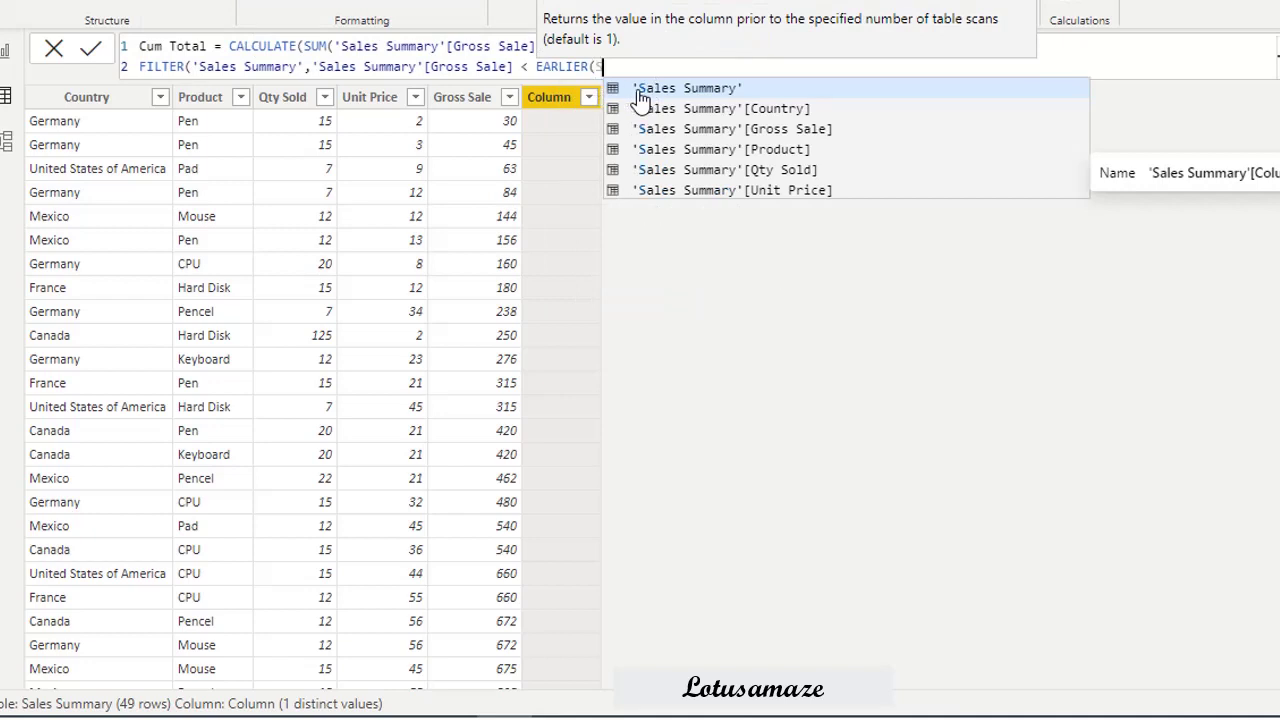
click(790, 130)
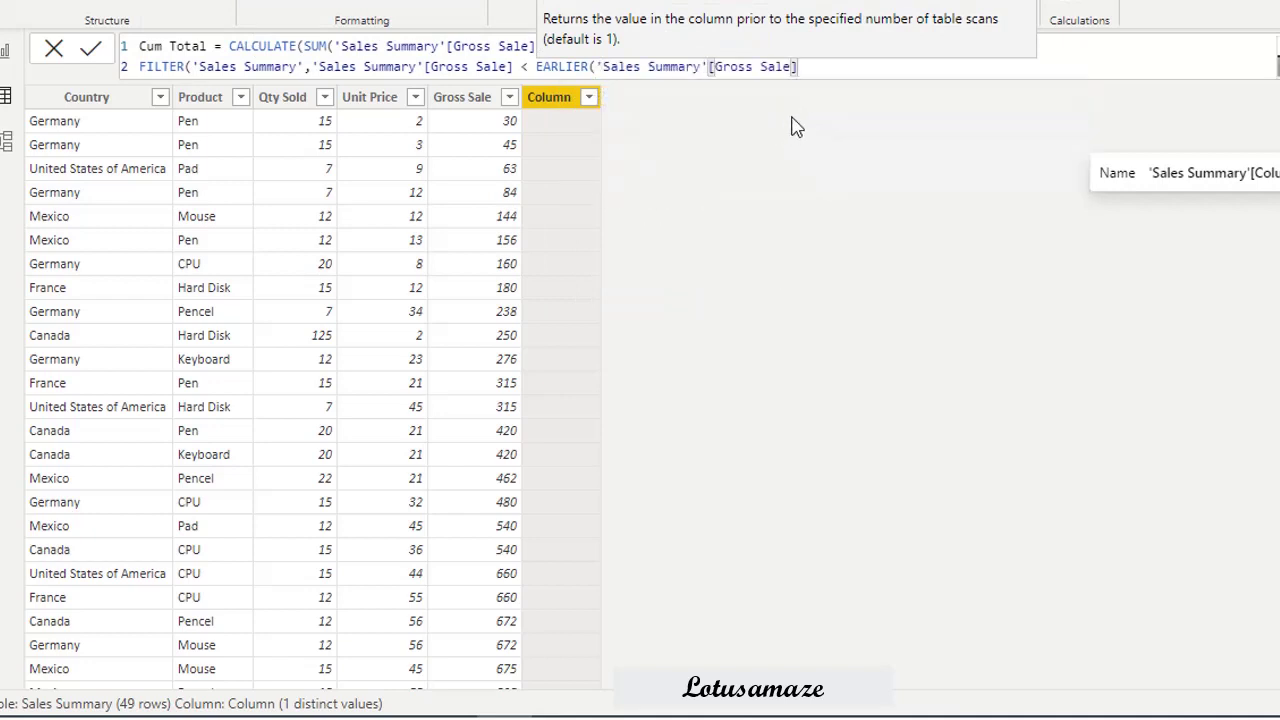
text()))
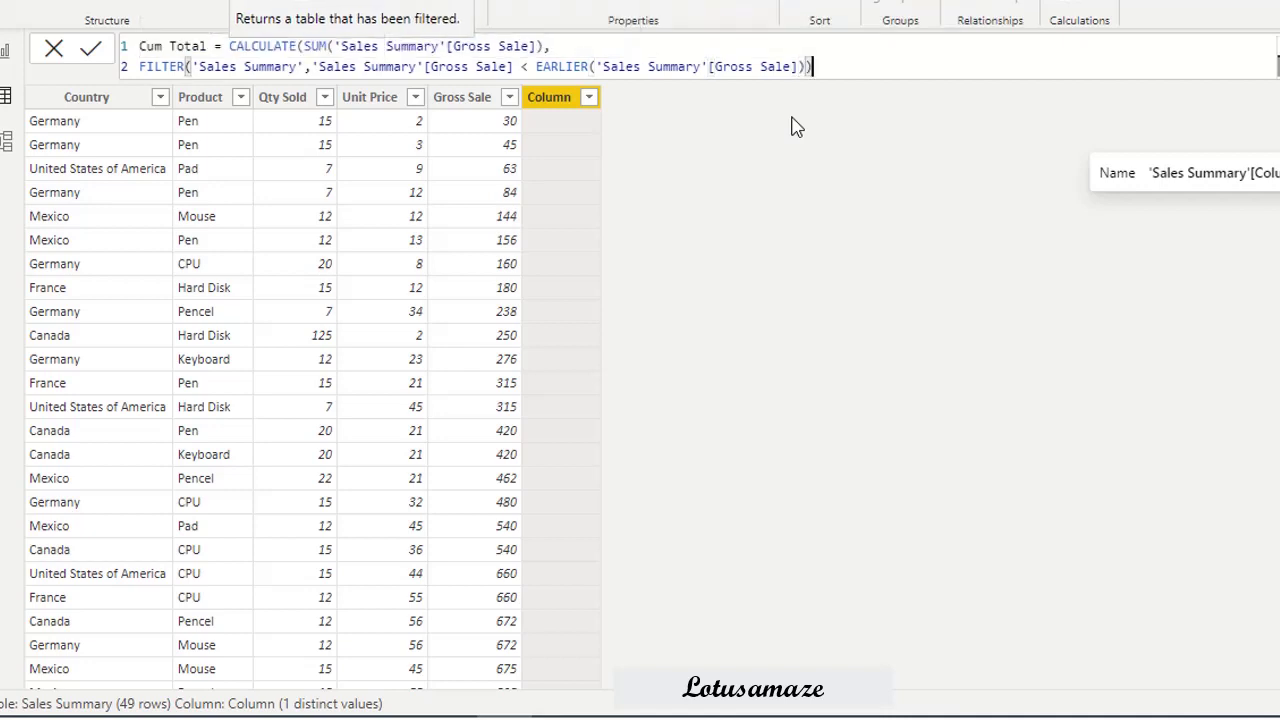
click(93, 52)
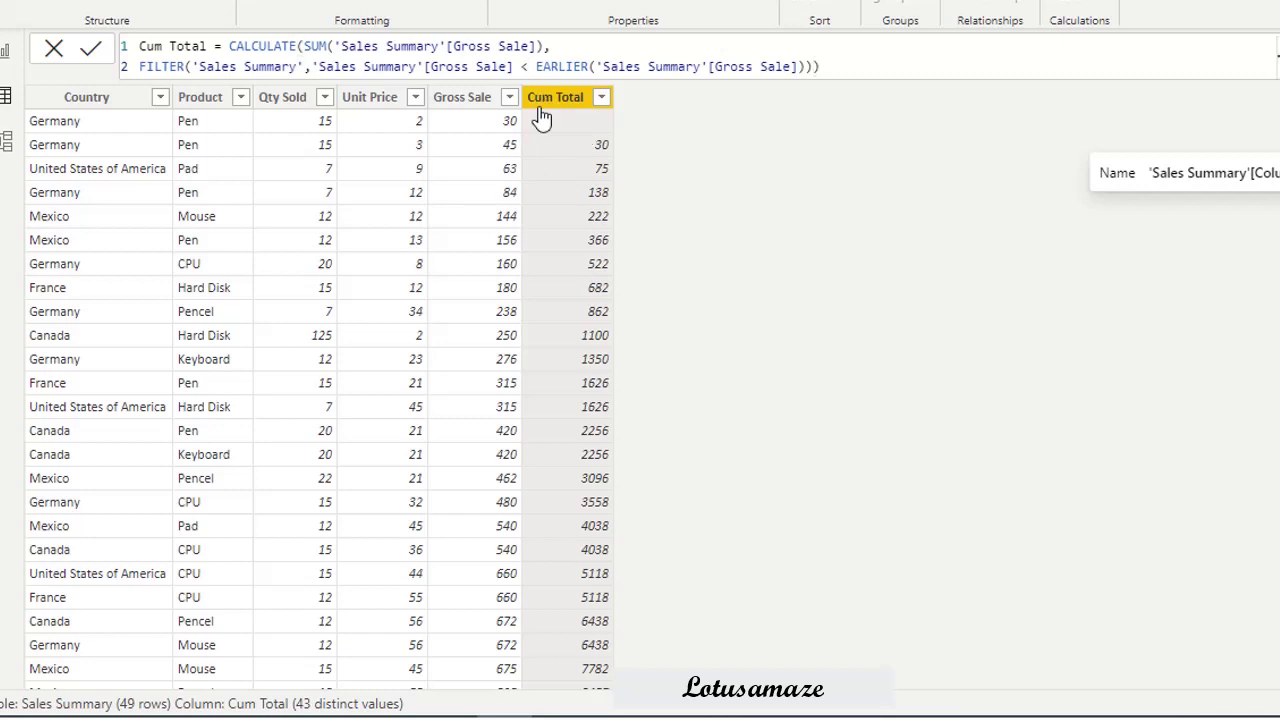
Change the comparison operator in the Cum Total filter to <= and commit the formula.
text(=)
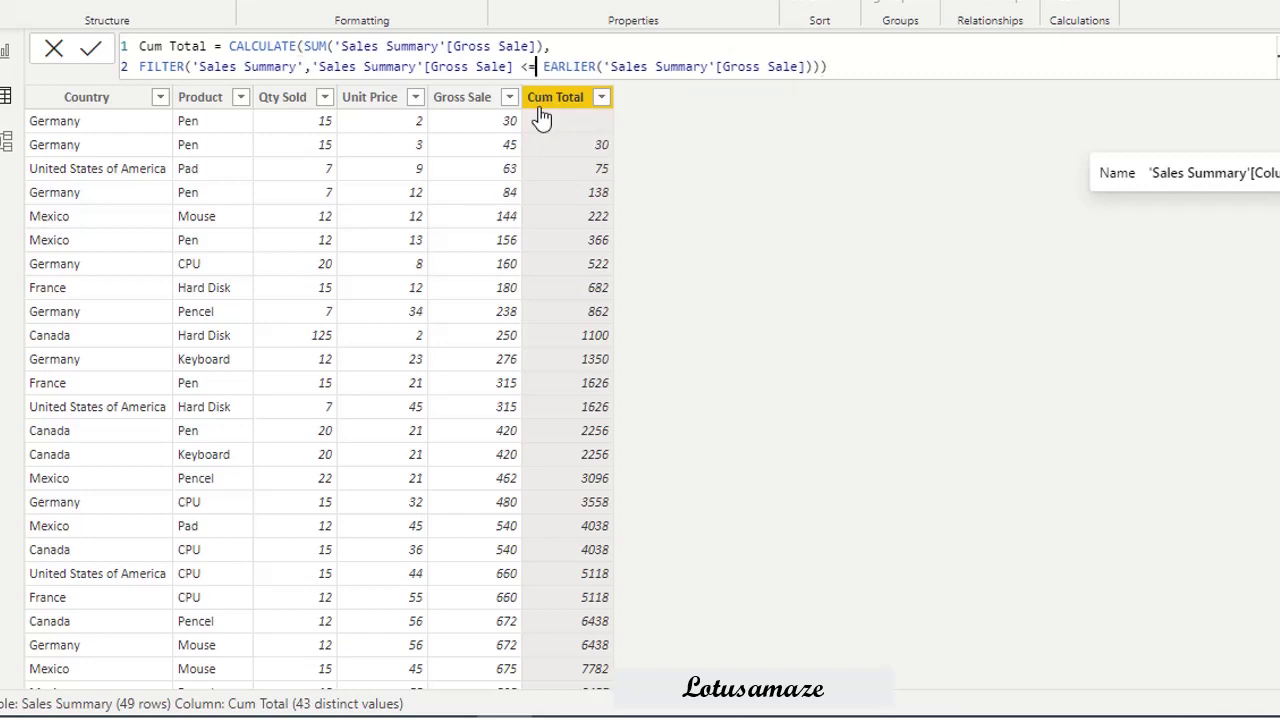
click(93, 53)
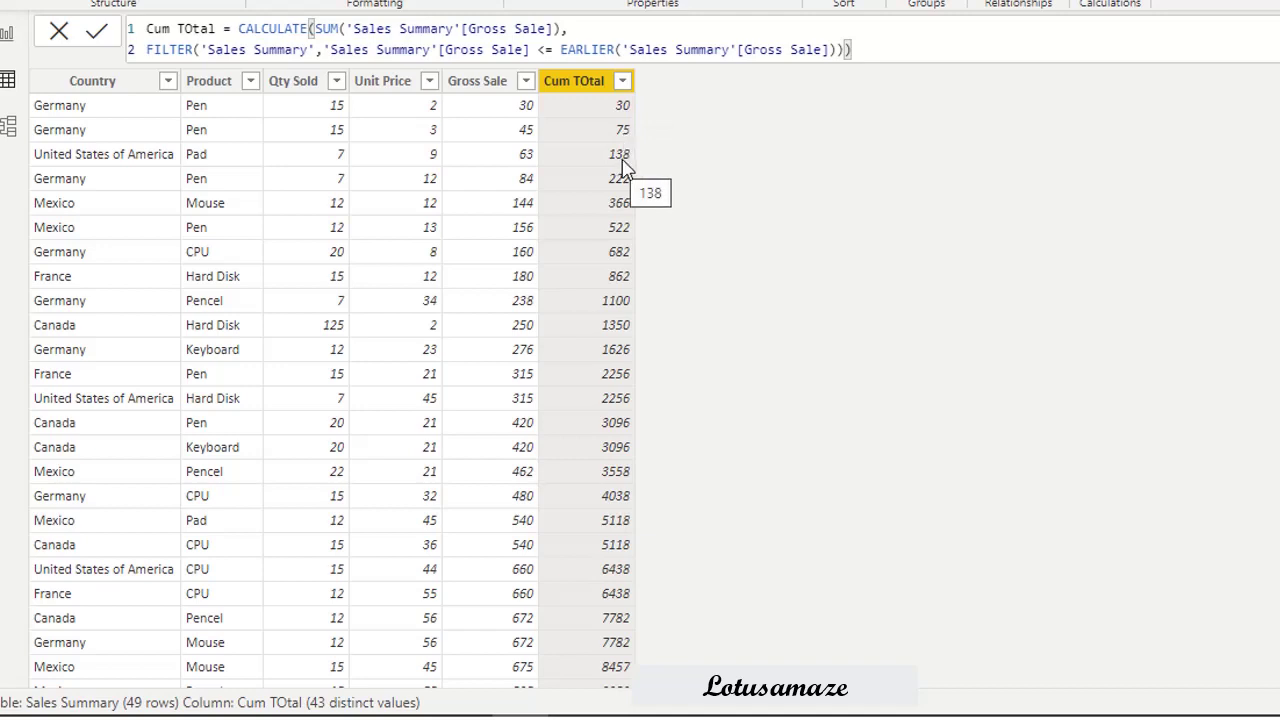
Add another calculated column to the Sales Summary table and name it CountRow.
right_click(1250, 136)
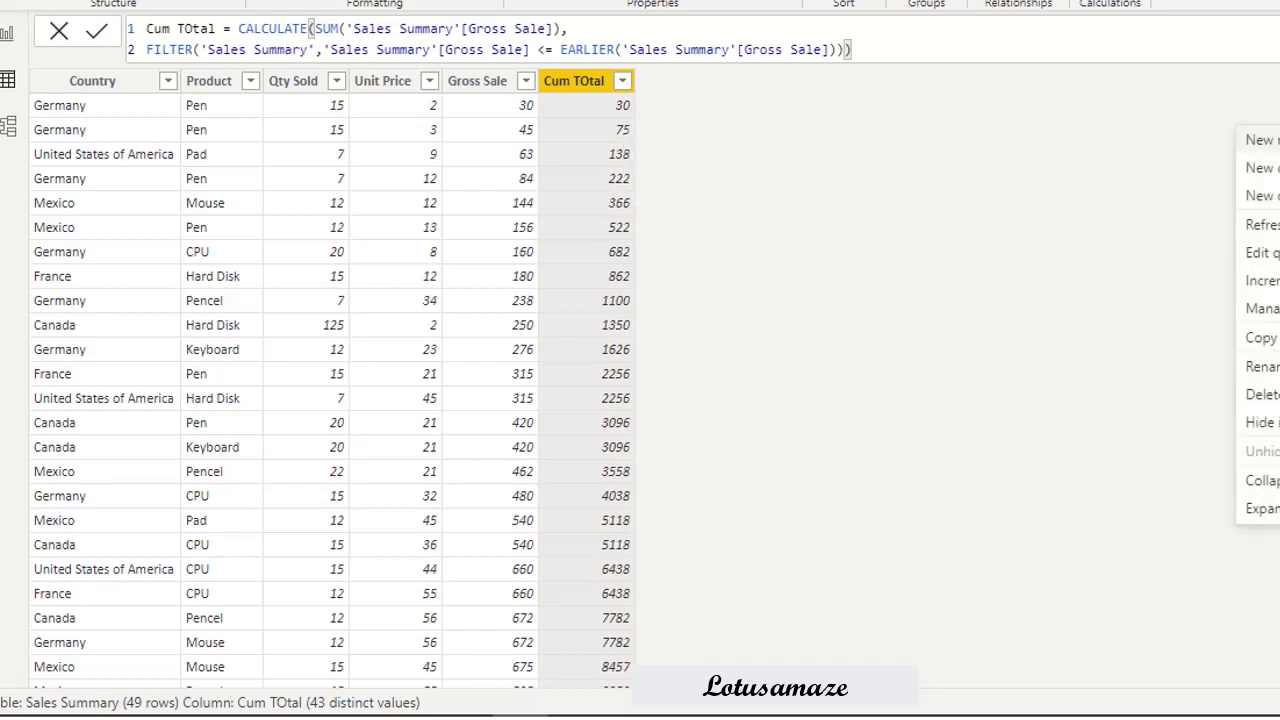
key(Escape)
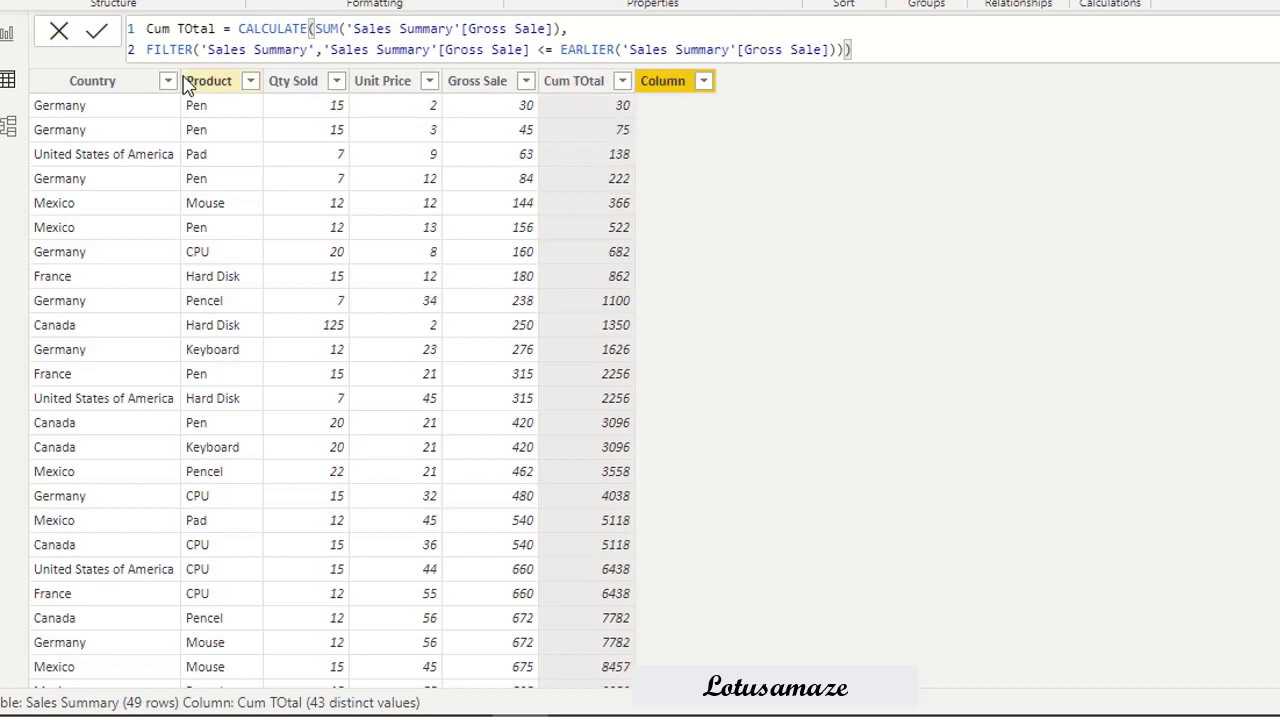
double_click(168, 28)
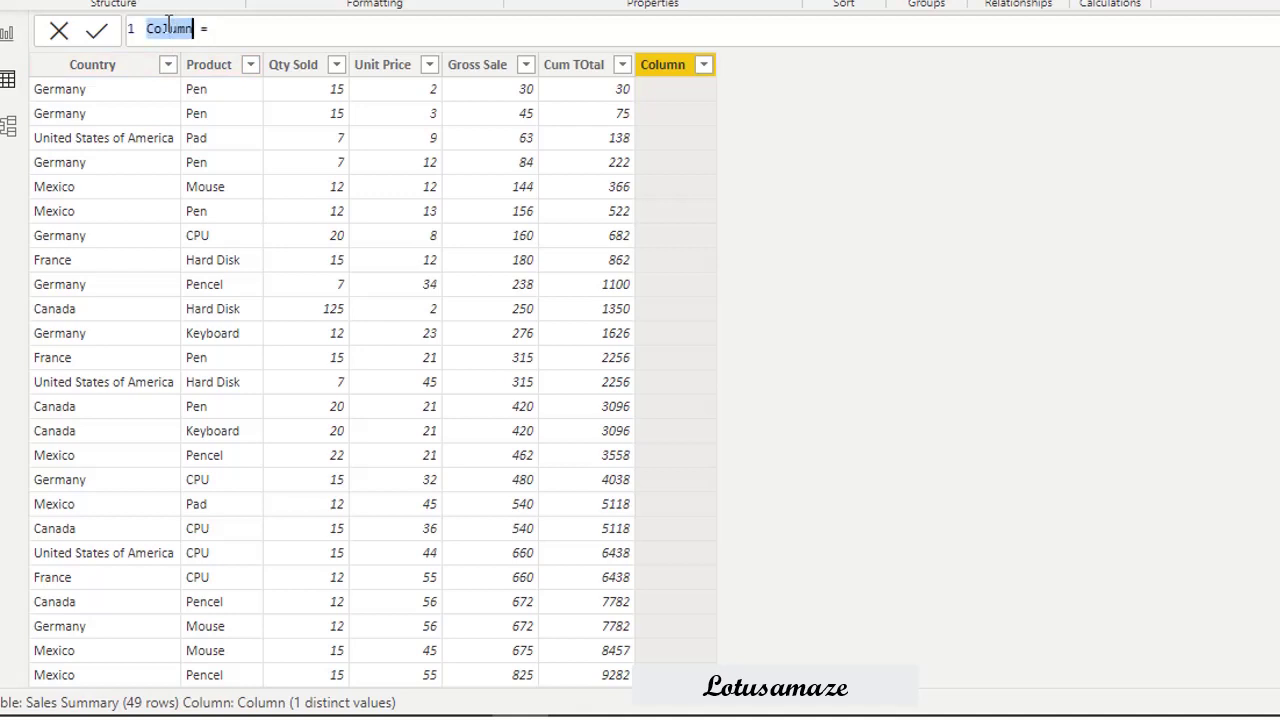
text(CountRo)
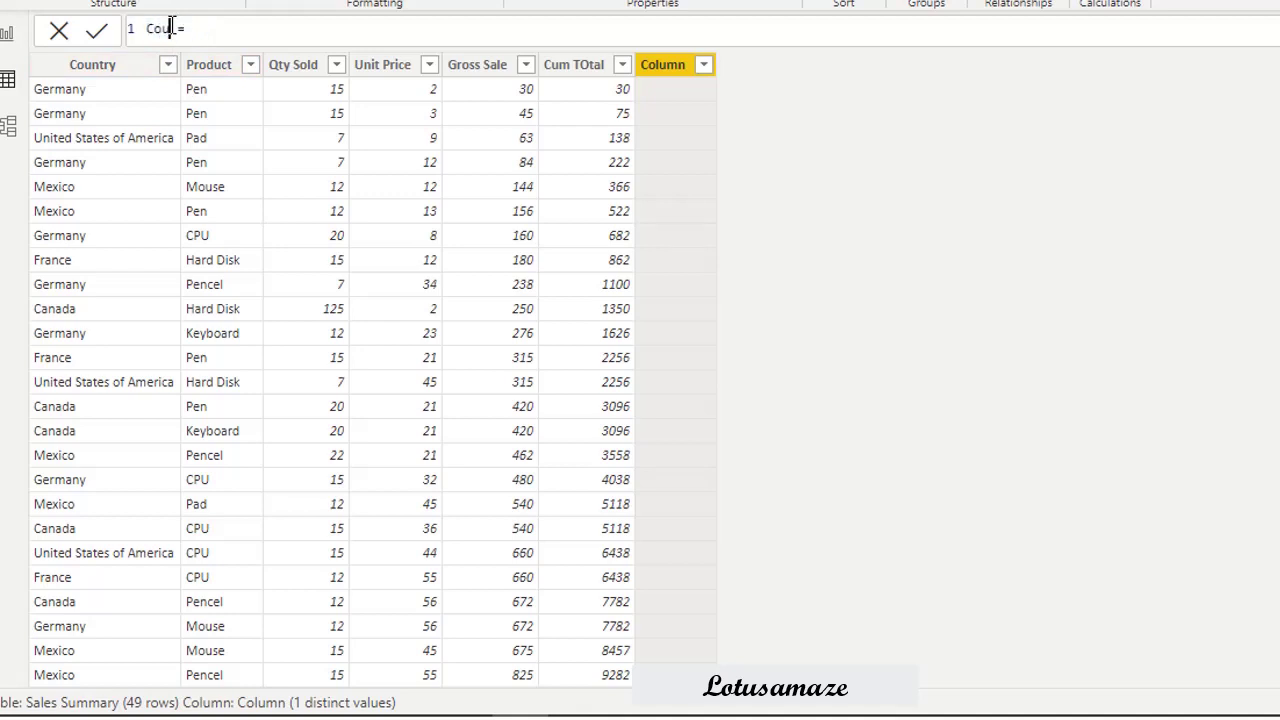
text(w)
Begin the CountRow formula with COUNTROWS(FILTER('Sales Summary' as the table to count.
click(294, 21)
text(COUNT)
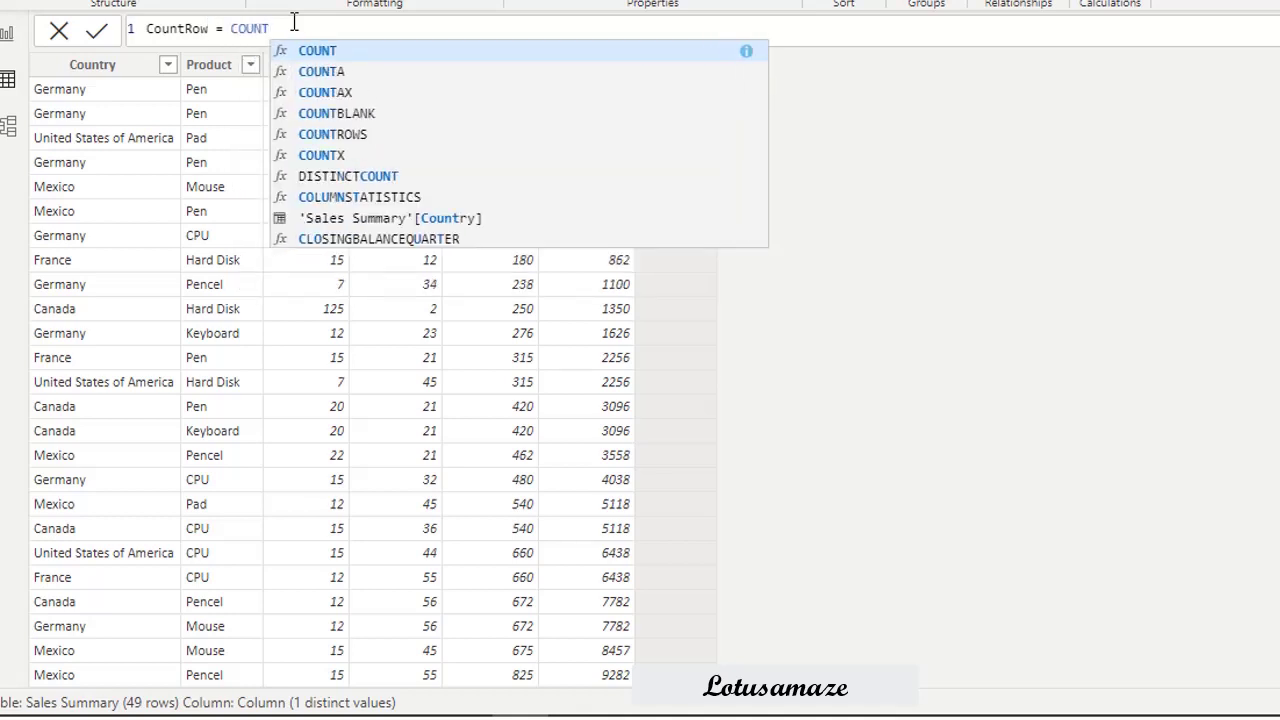
click(362, 134)
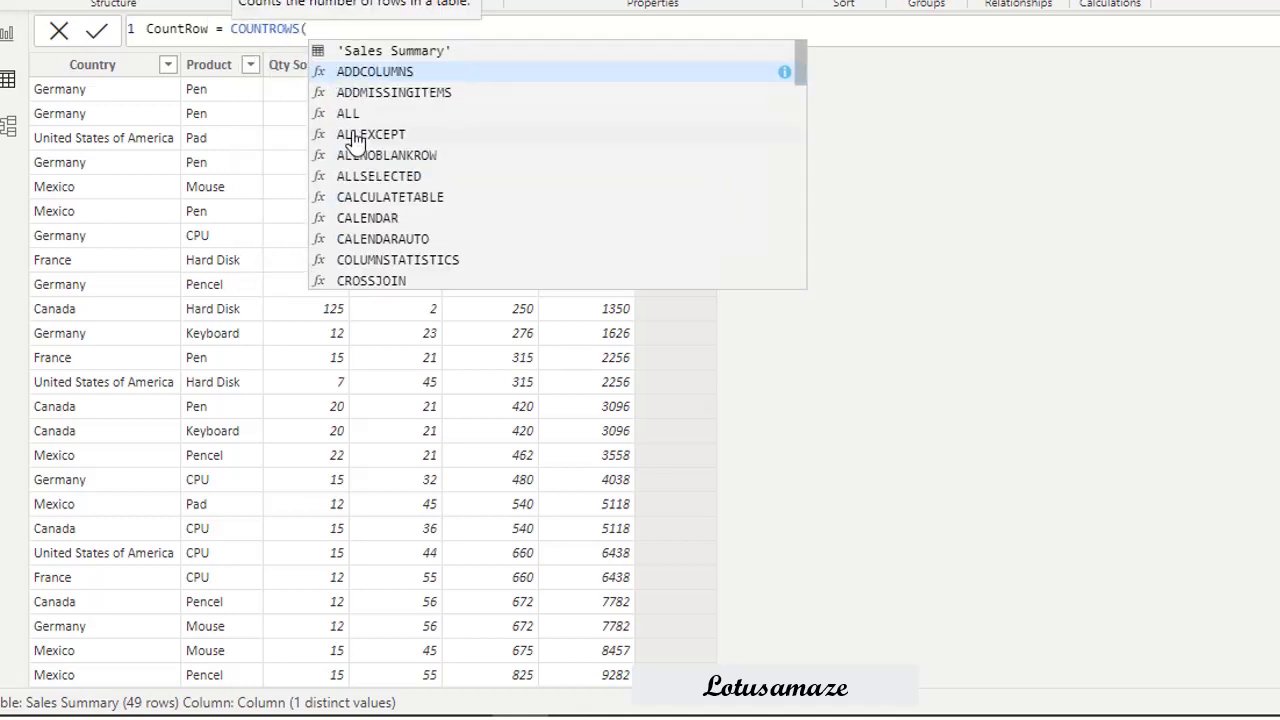
text(F)
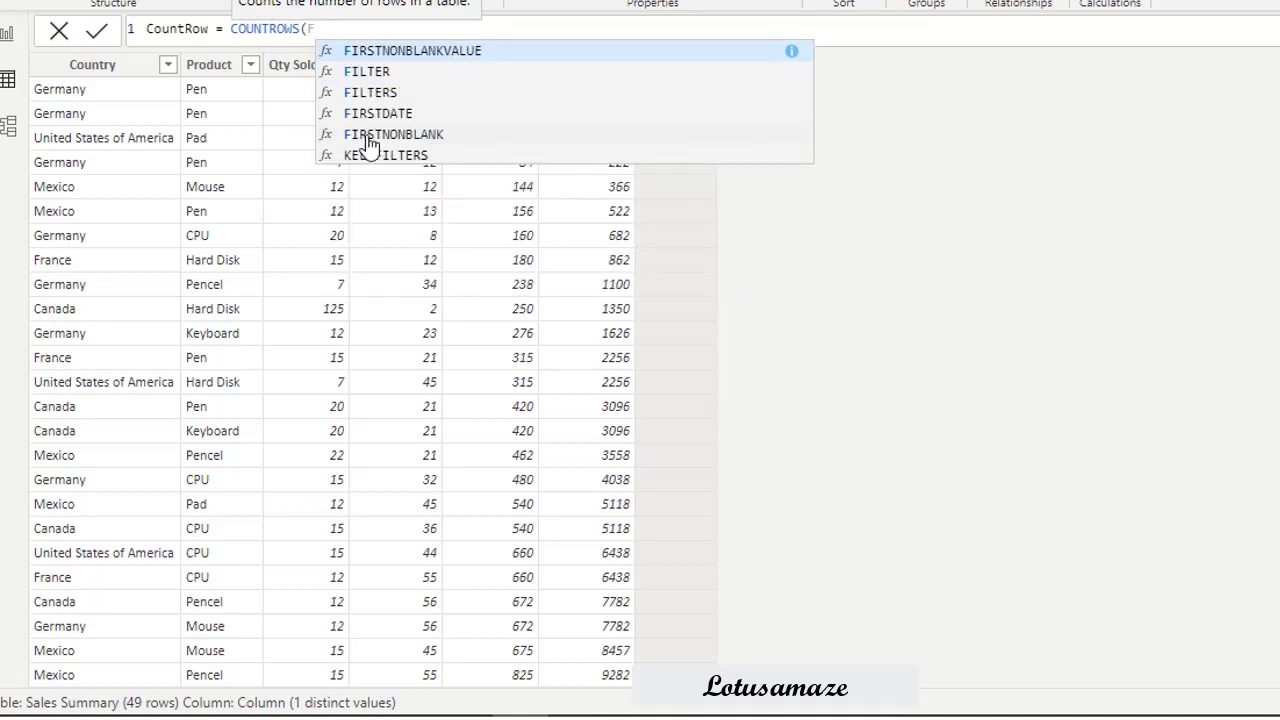
click(370, 76)
click(446, 51)
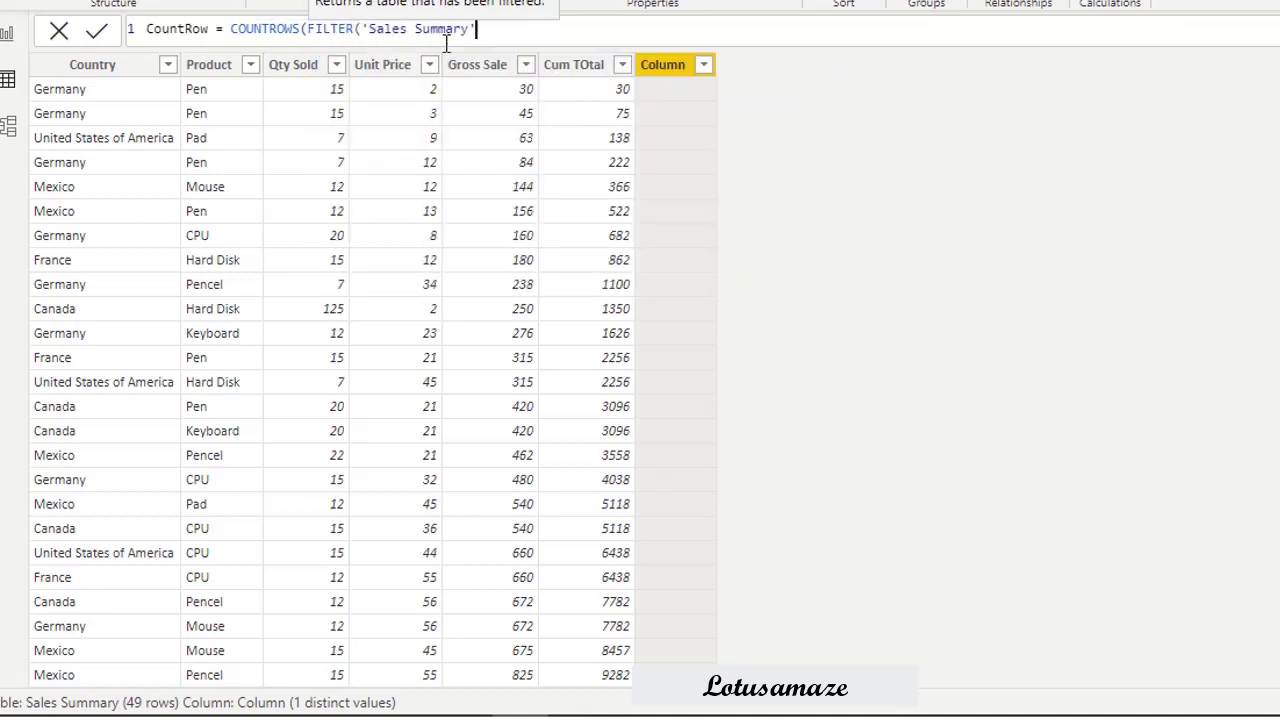
Add the filter condition 'Sales Summary'[Gross Sale] < EARLIER('Sales Summary'[Gross Sale]) to CountRow, close the parentheses and commit the formula.
text(,S)
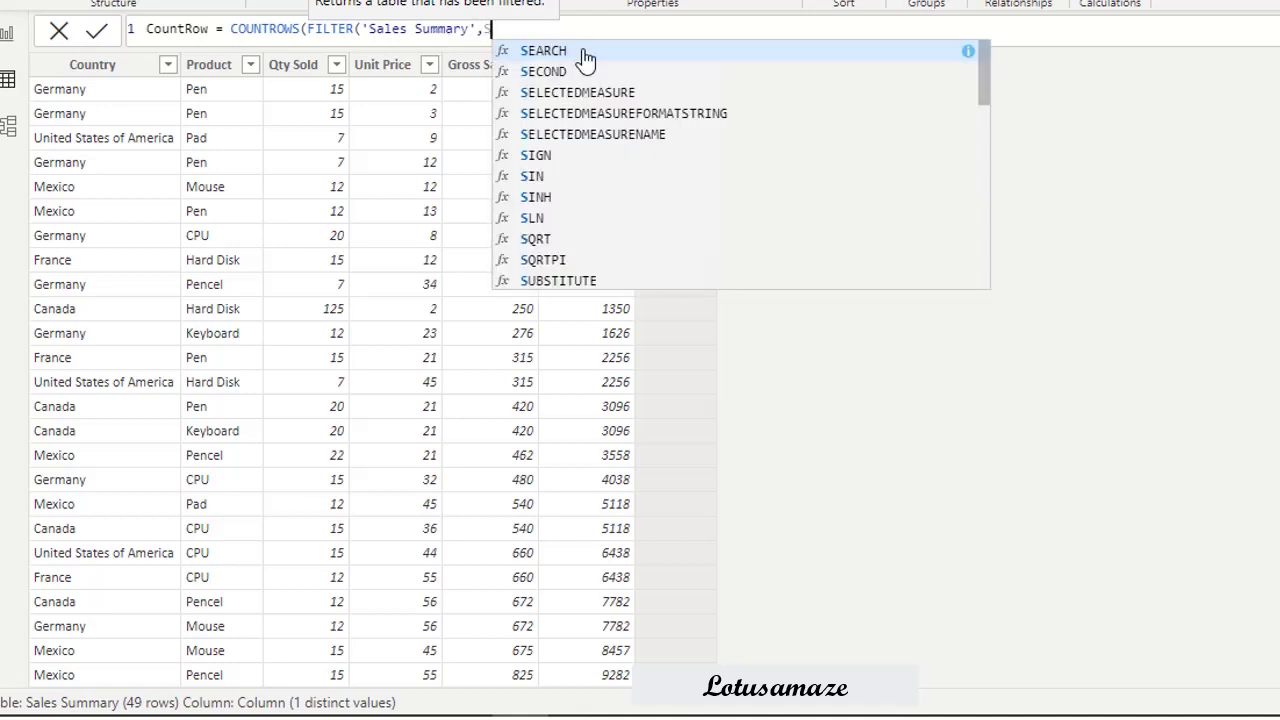
text(a)
click(708, 176)
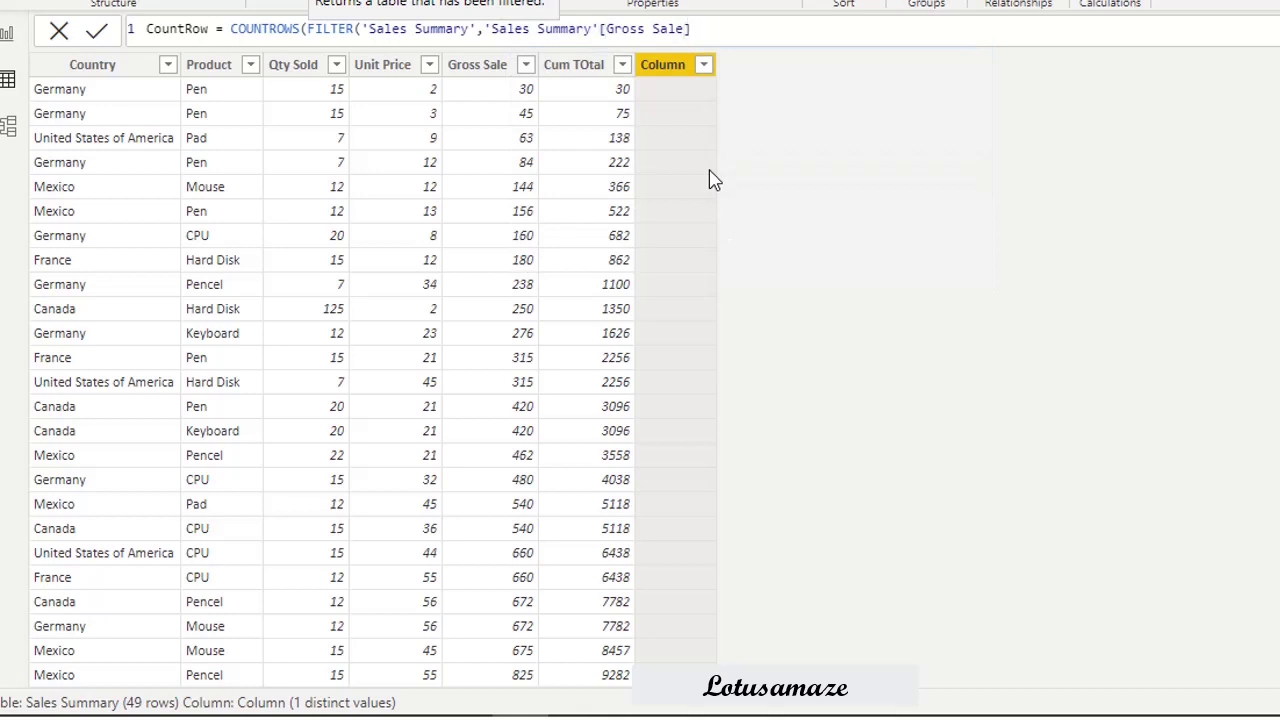
text(< E)
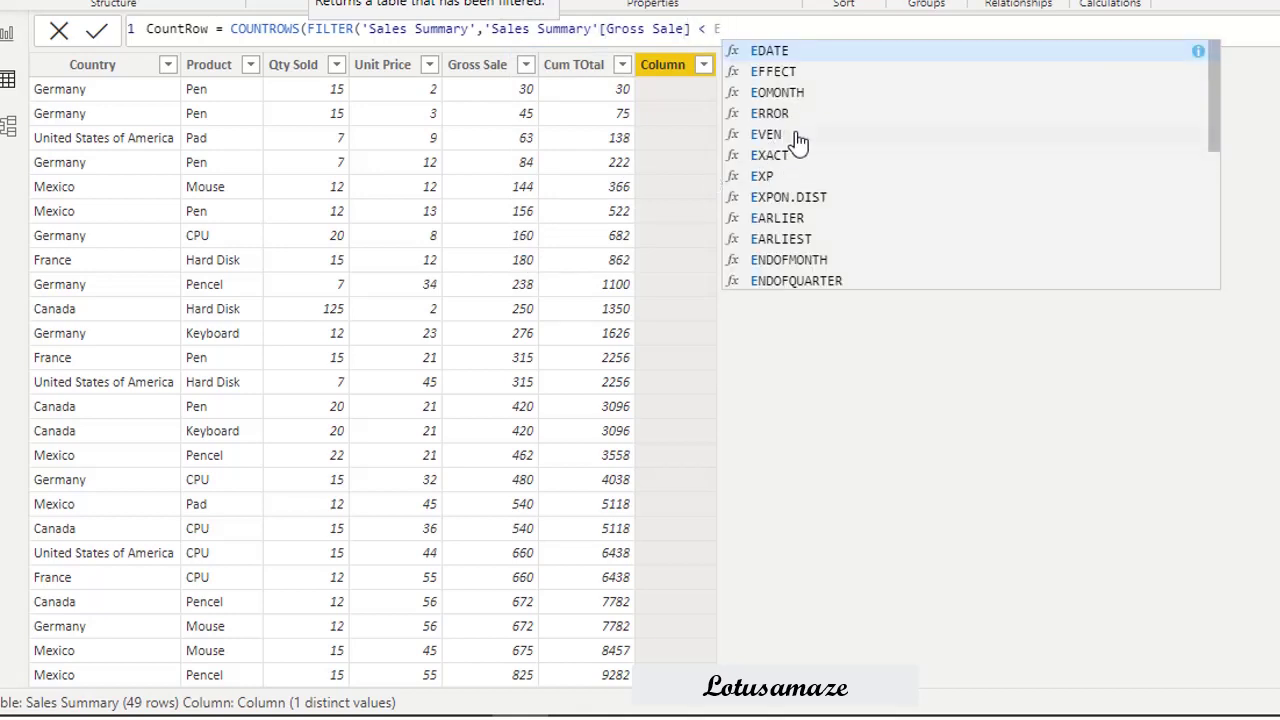
text(a)
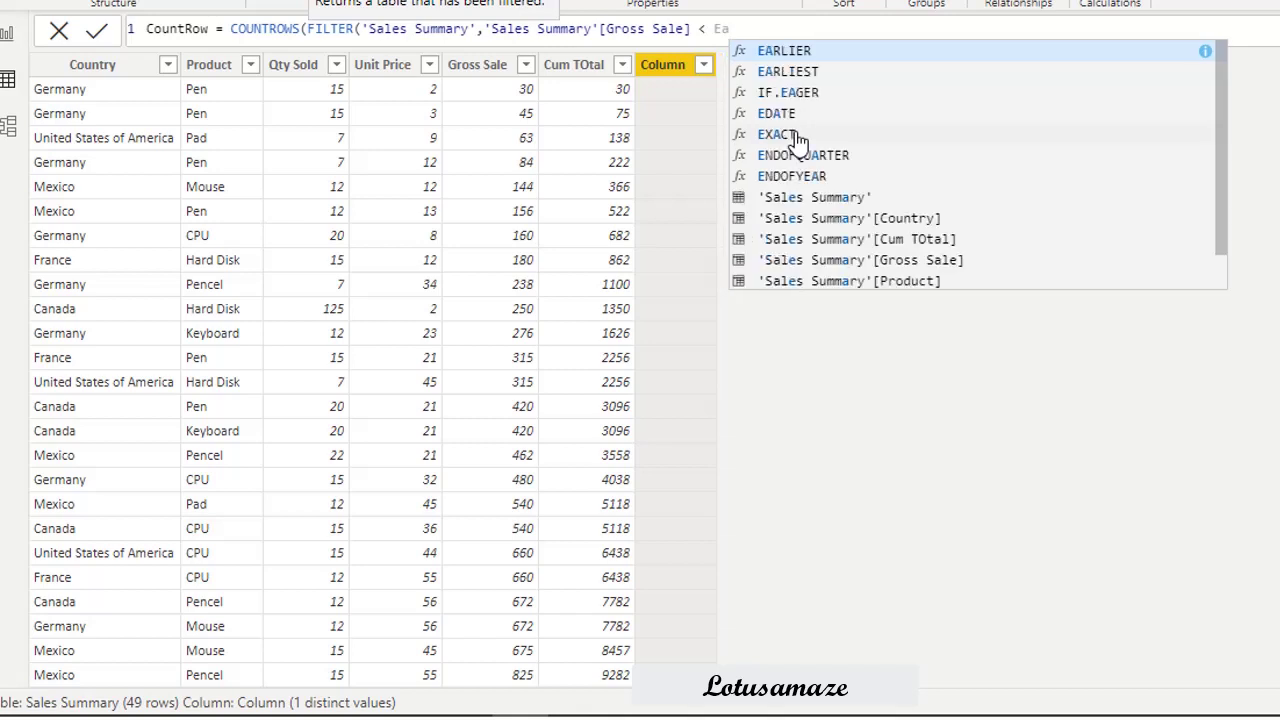
click(808, 50)
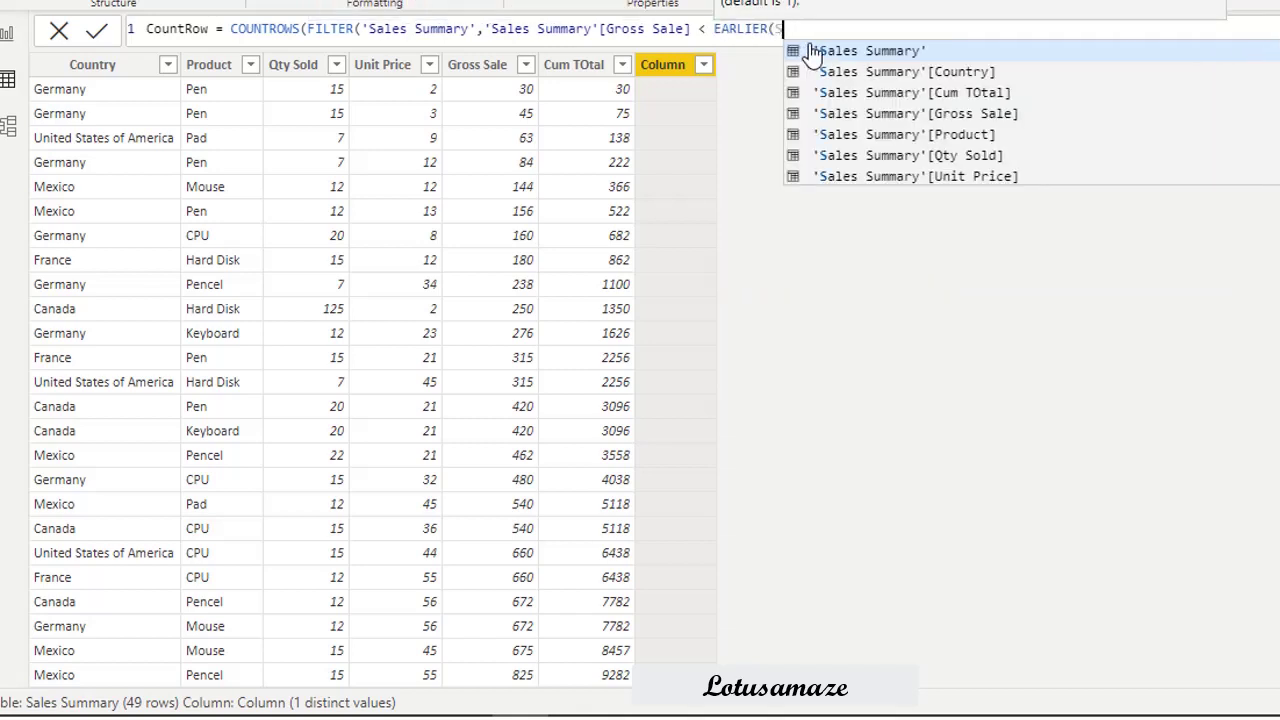
click(982, 115)
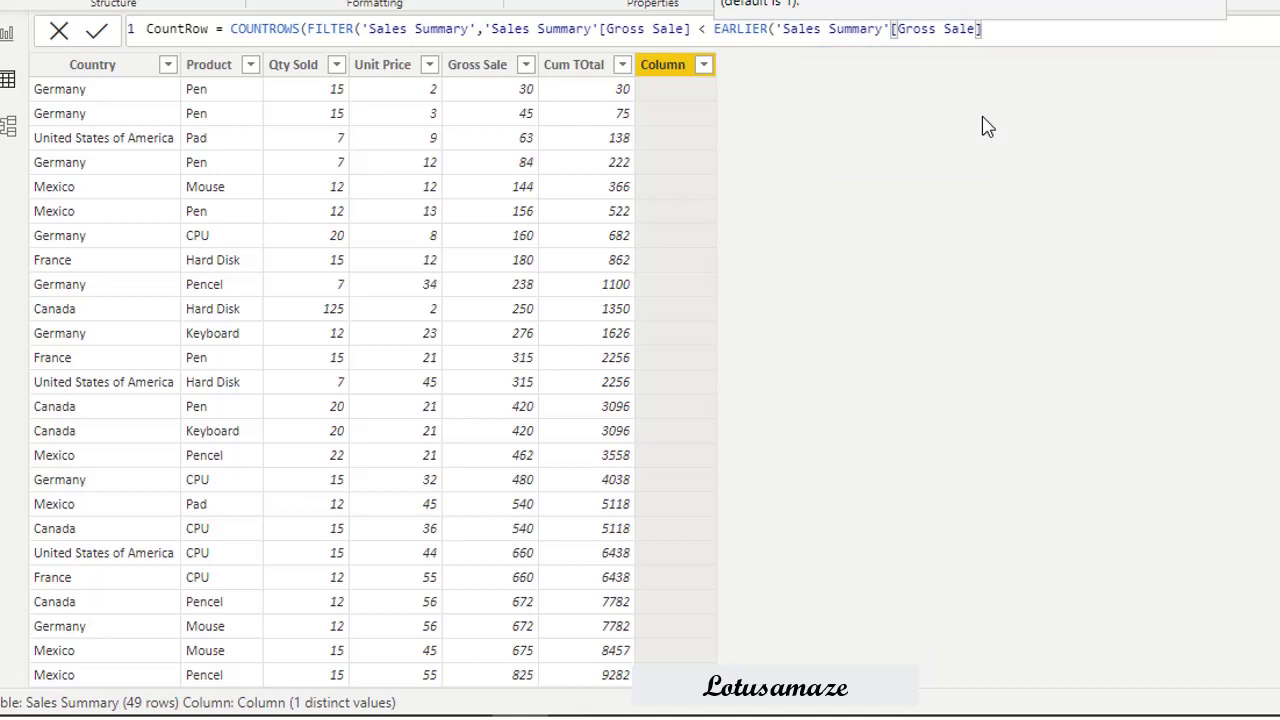
text()))
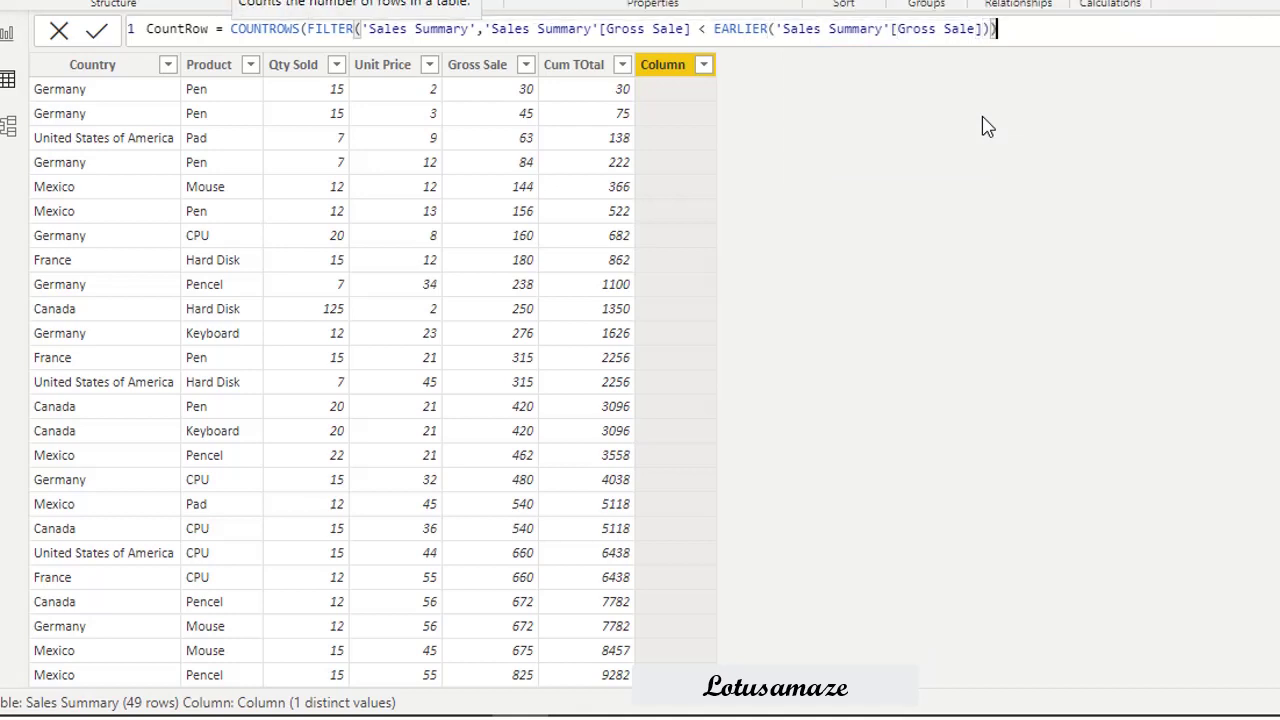
click(96, 34)
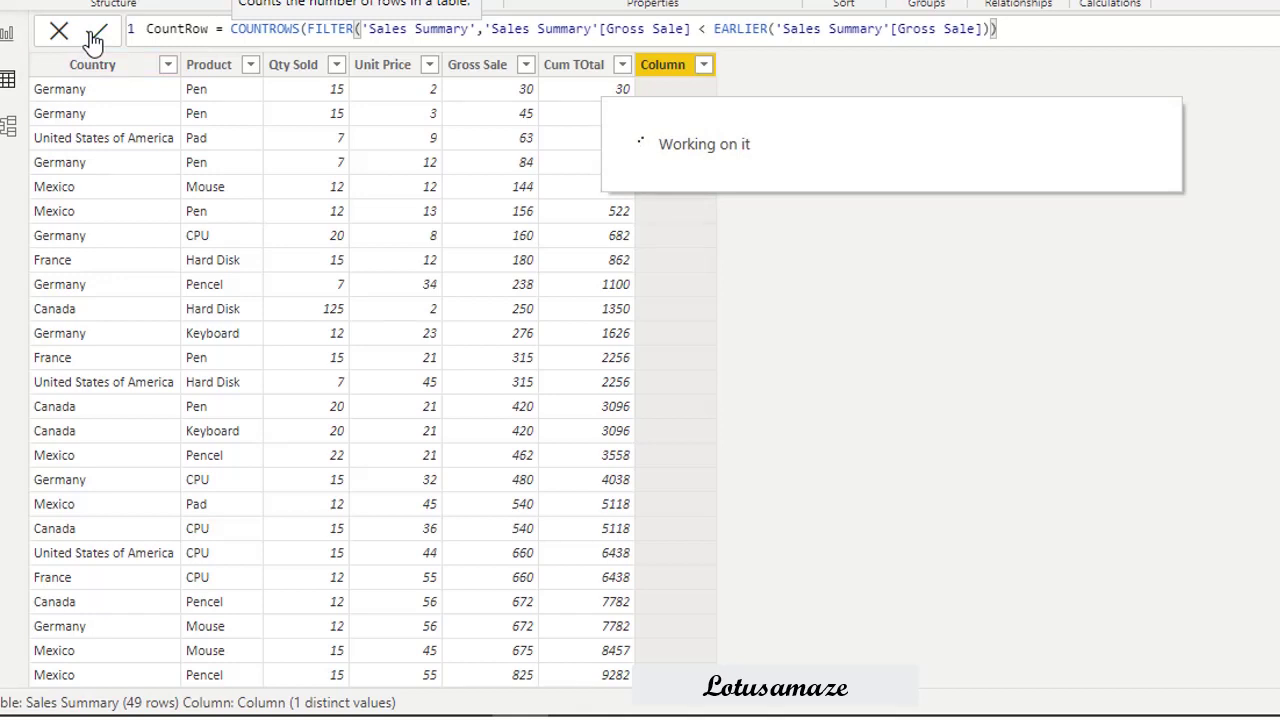